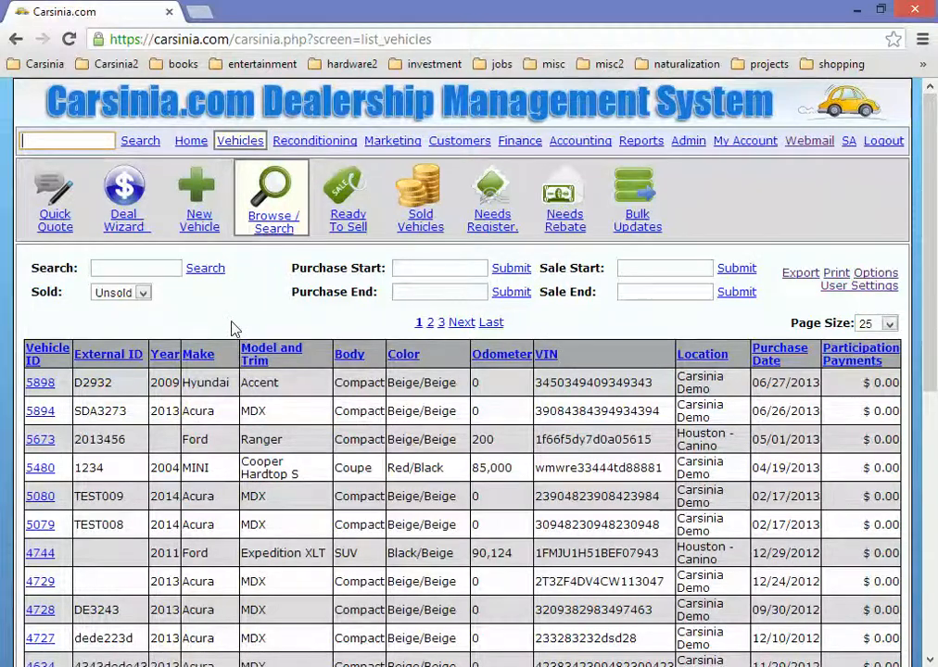
click(91, 269)
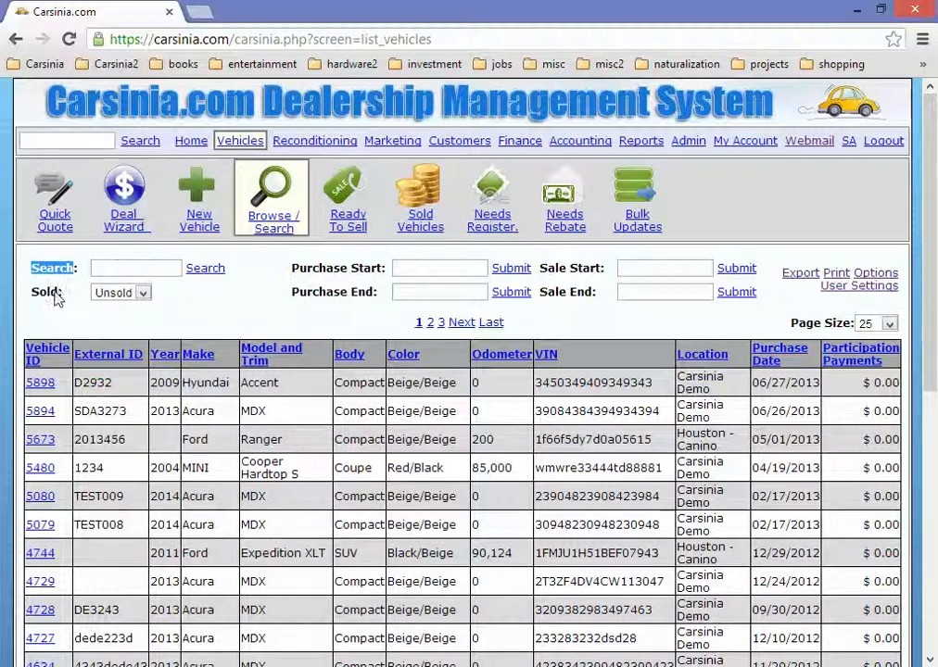
drag(59, 294, 33, 295)
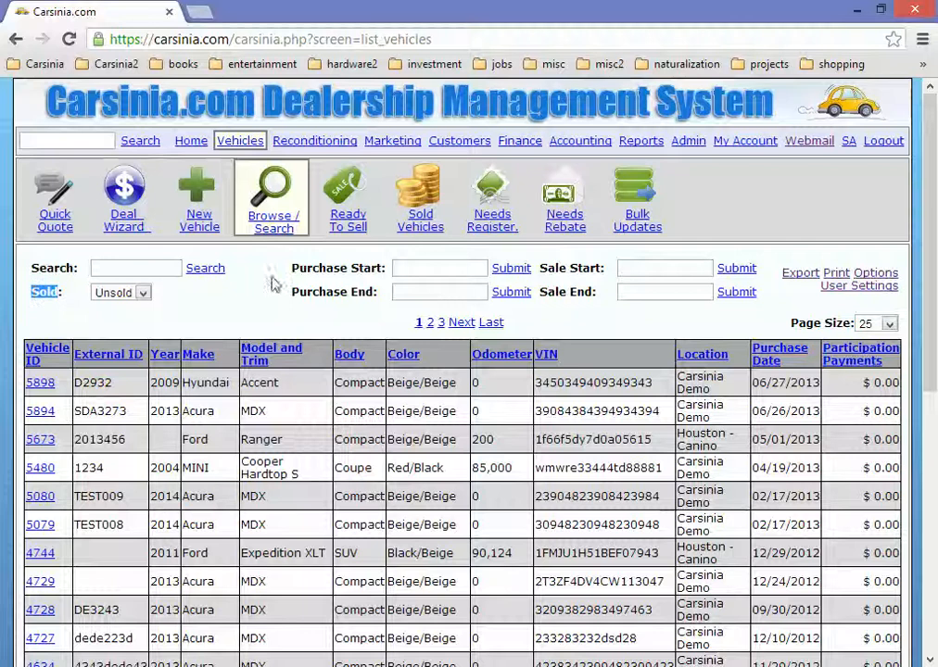
drag(351, 268, 296, 271)
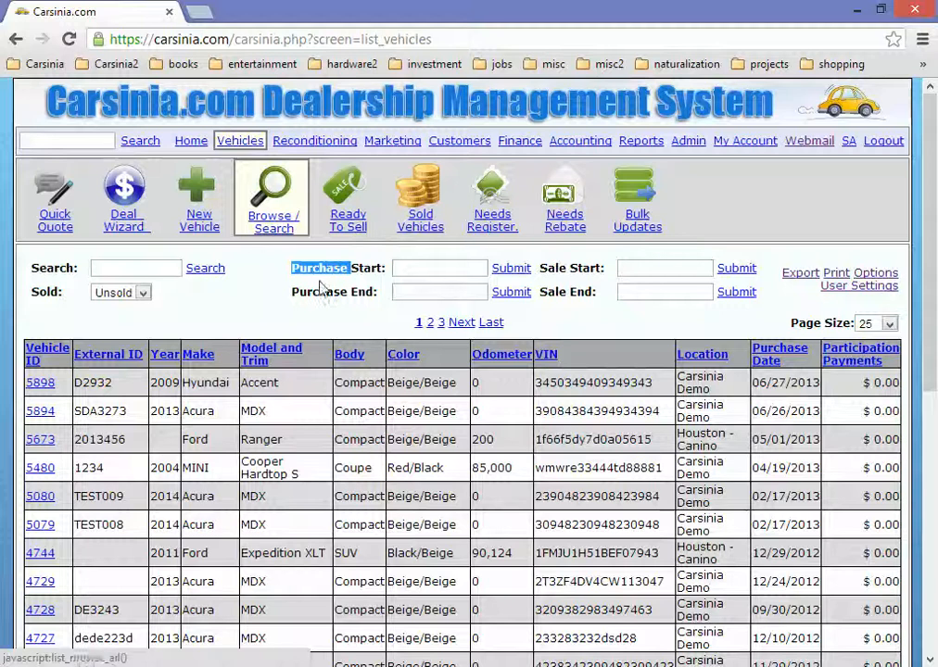
Review the Ready To Sell, Sold Vehicles, Needs Registration and Needs Rebate vehicle lists.
click(347, 227)
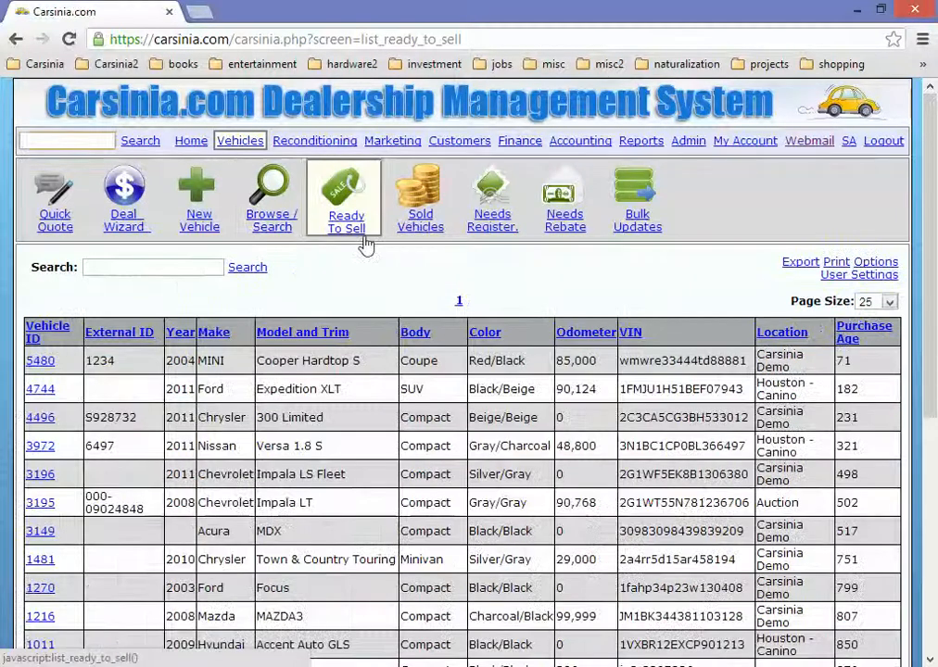
click(419, 220)
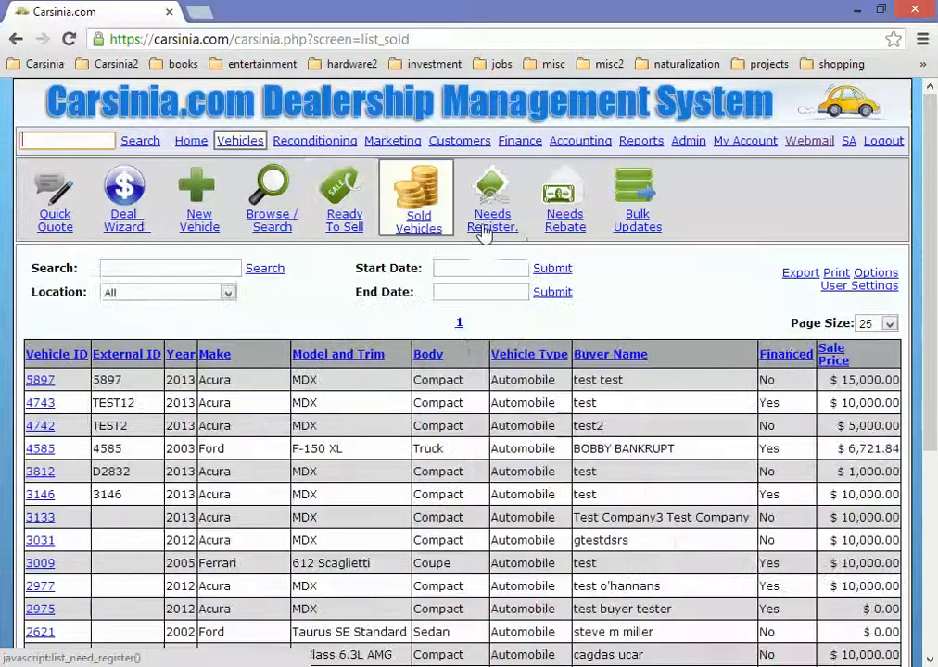
click(505, 232)
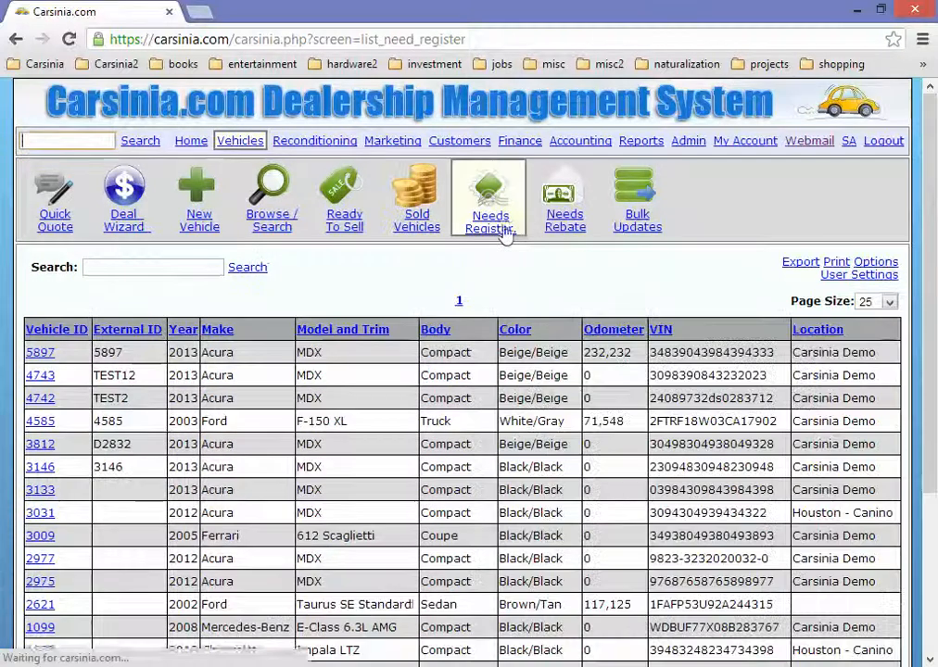
click(565, 236)
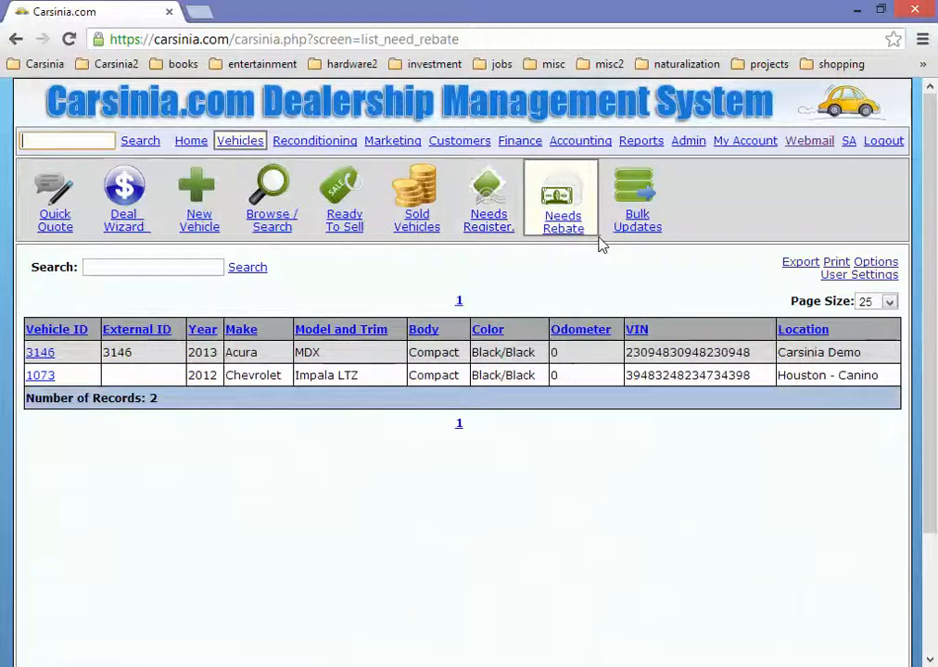
Review the Needs Assessment and Needs Reconditioning lists, plus the Inventory Loans list in Finance.
click(345, 144)
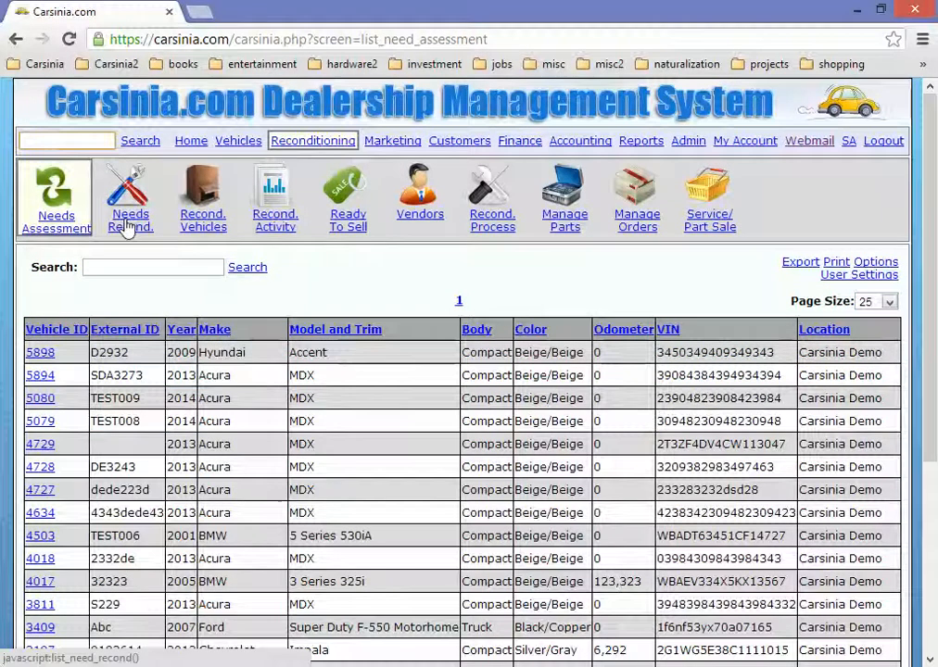
click(135, 225)
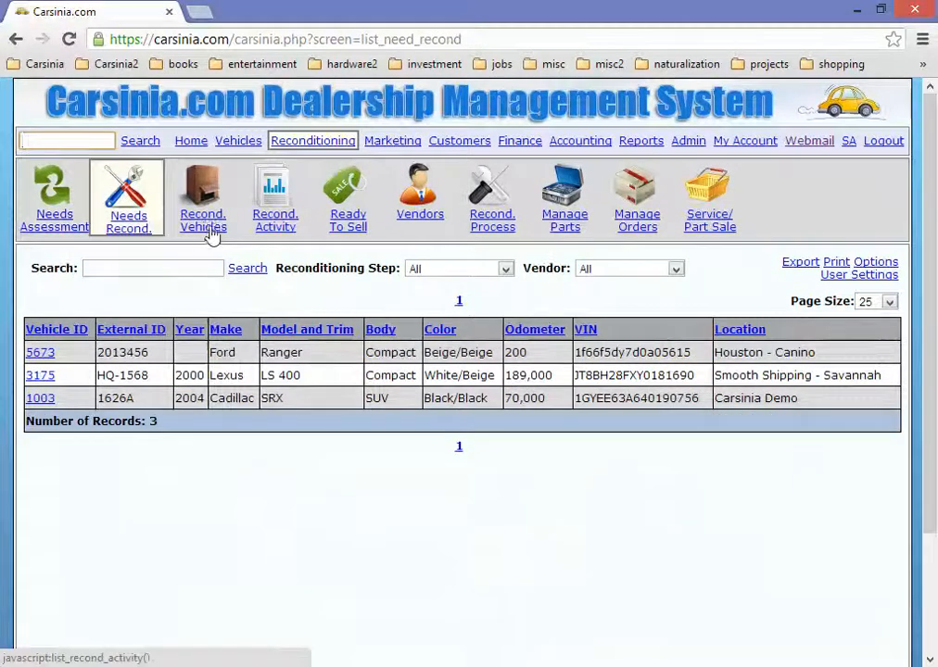
click(516, 146)
click(212, 222)
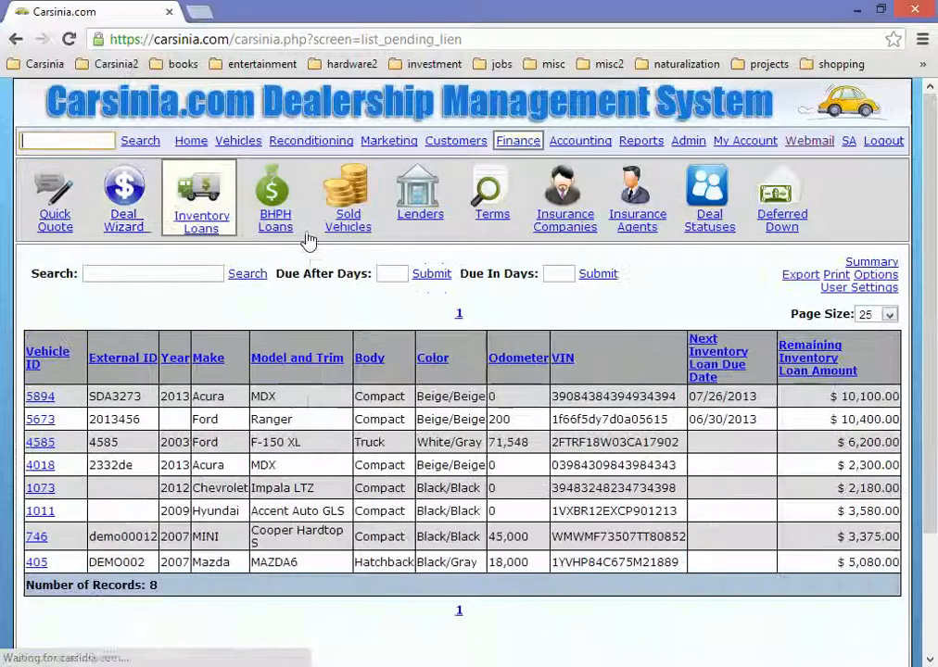
Return to the Sold Vehicles list and look over the choices of its location filter.
click(239, 144)
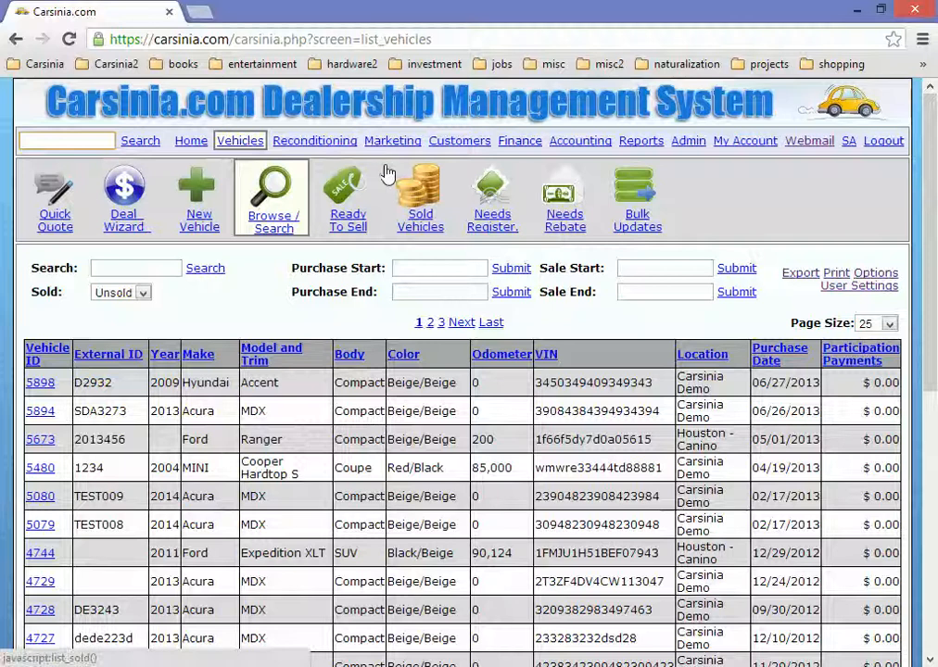
click(416, 200)
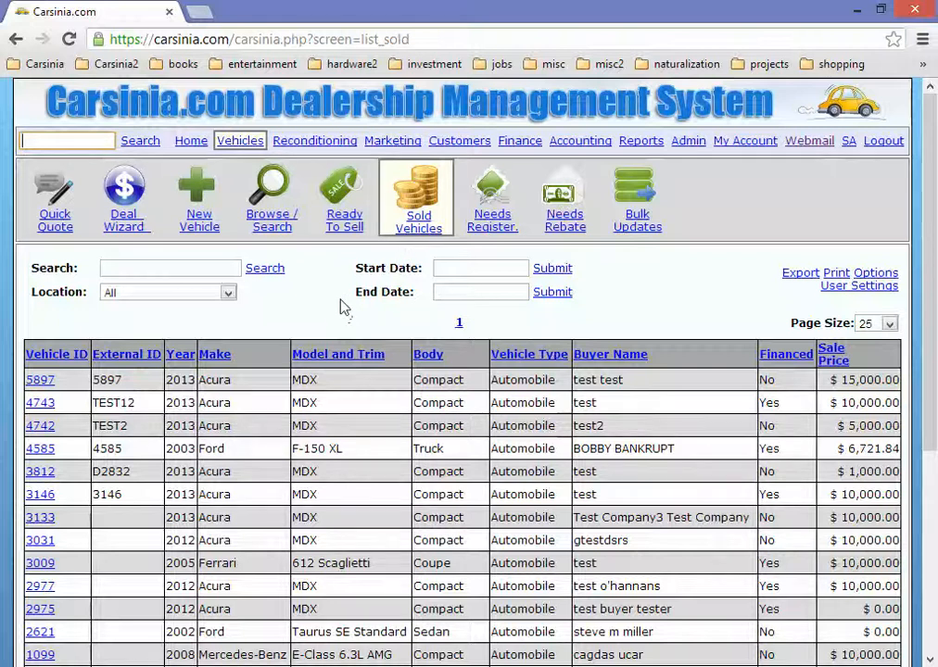
click(227, 293)
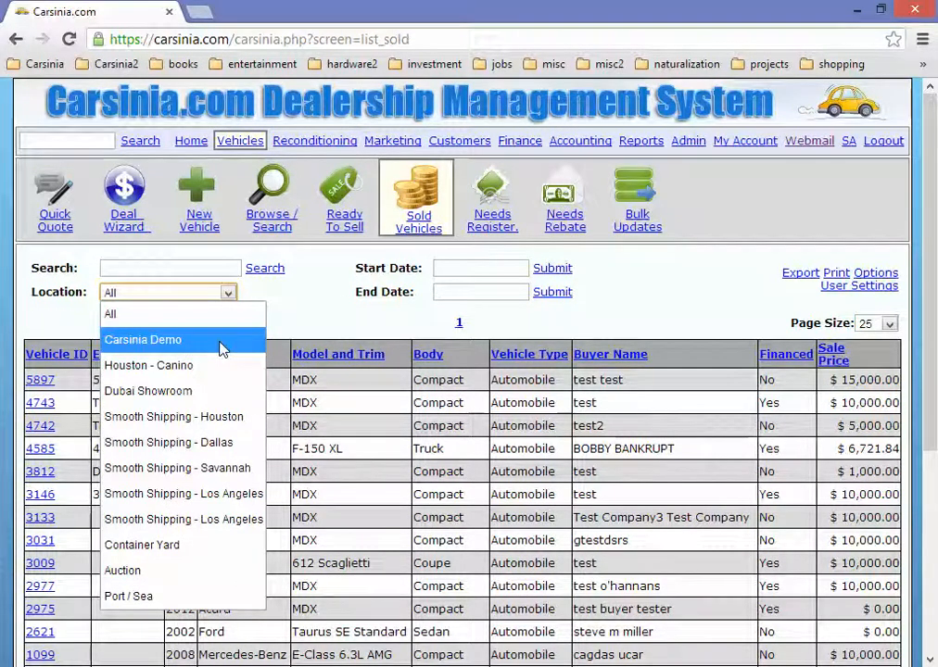
click(181, 268)
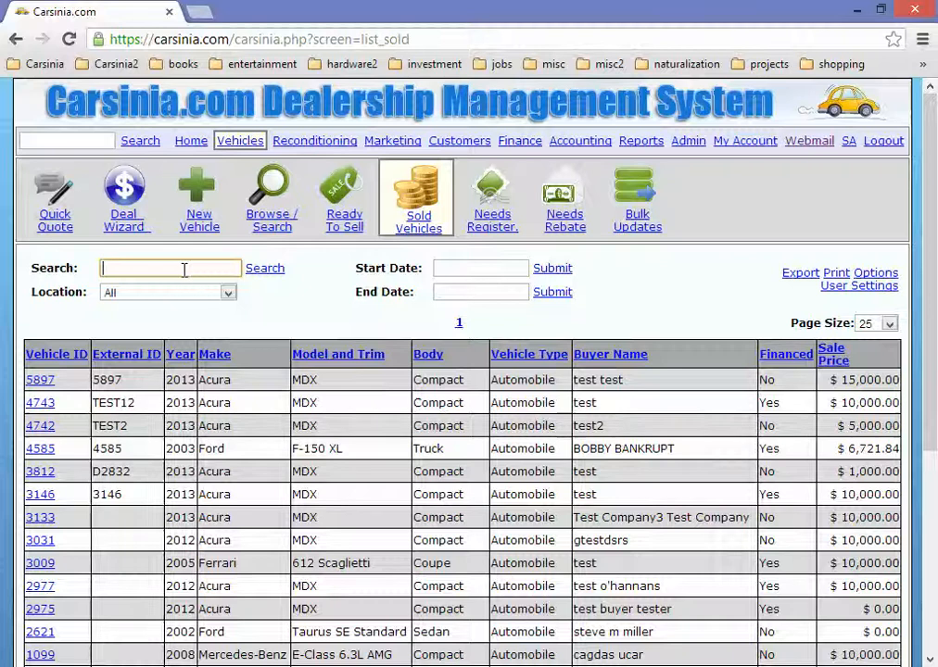
click(184, 269)
Search the sold vehicles for the external ID TEST12, copied from the list, and restore the full list.
double_click(113, 404)
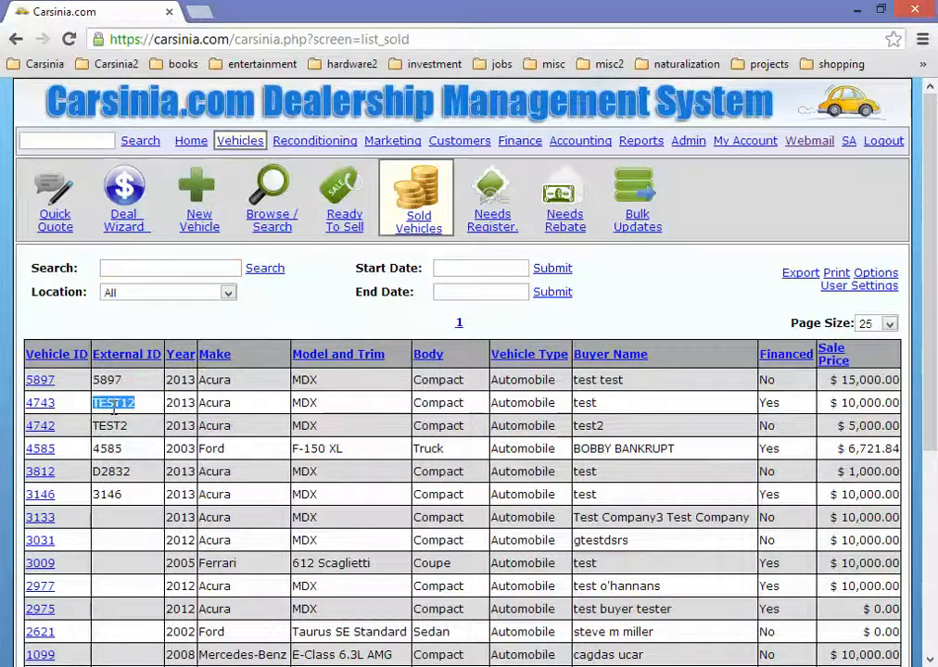
key(ctrl+c)
click(173, 270)
key(ctrl+v)
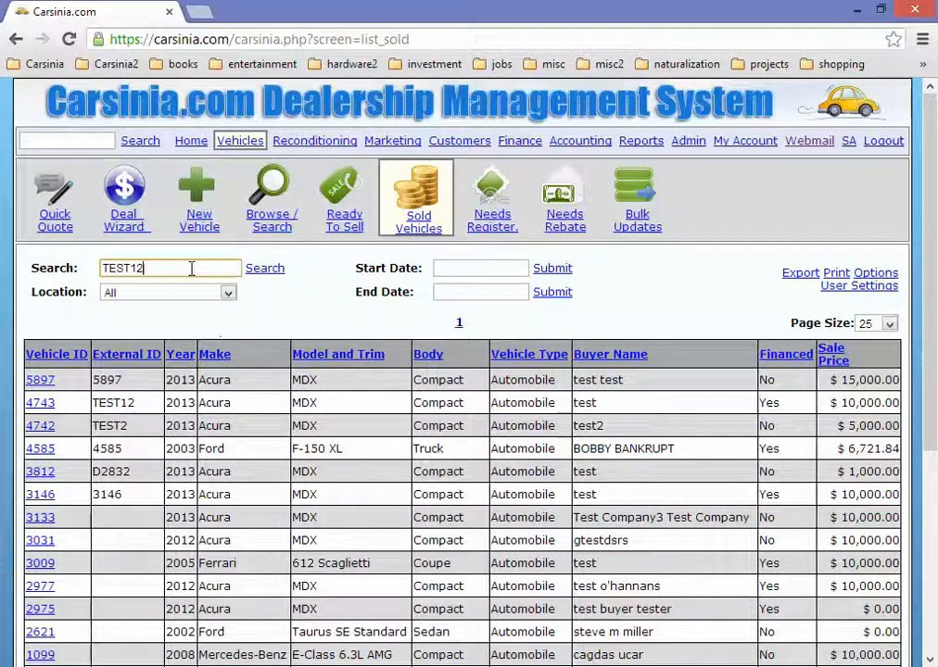
click(258, 268)
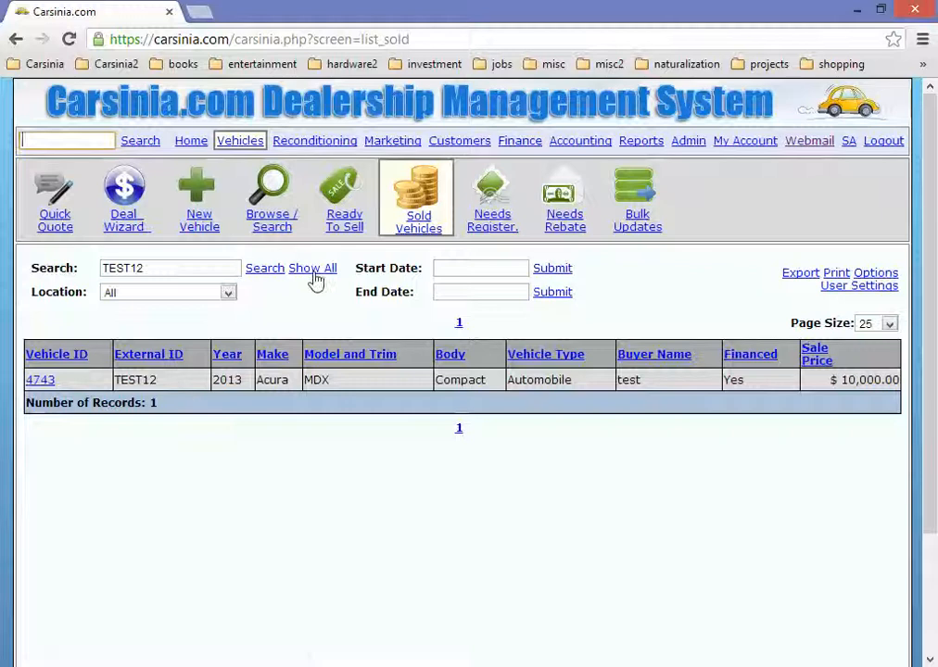
click(313, 271)
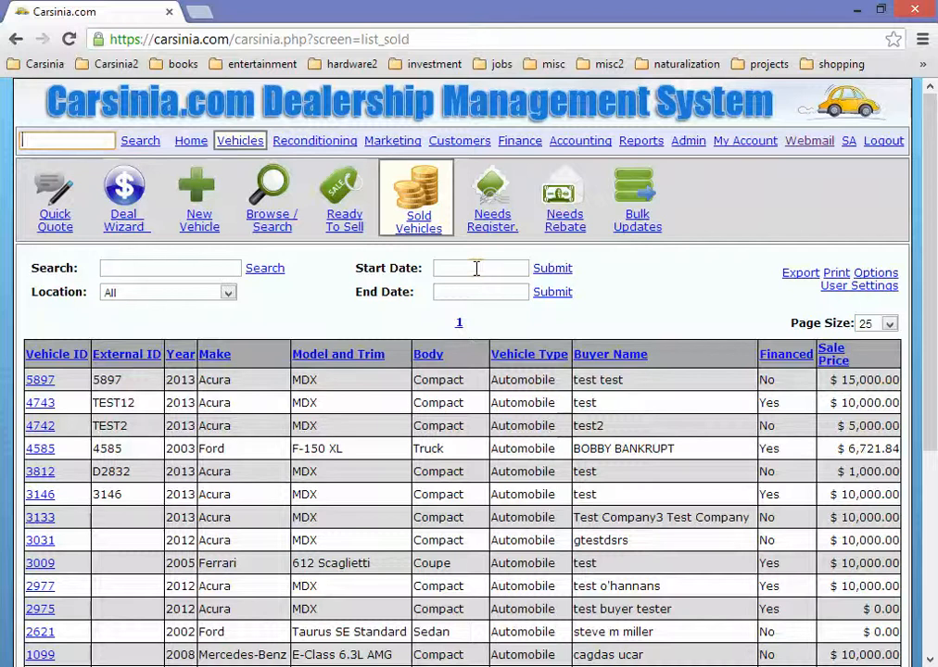
Filter the sold vehicles with a start date of 01/01/2012.
click(476, 274)
click(548, 295)
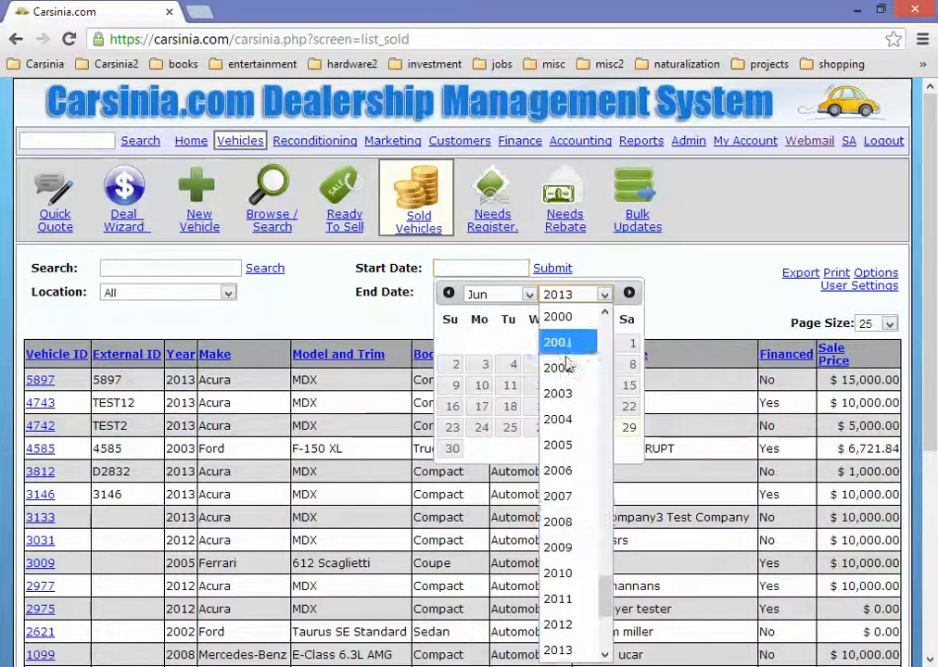
click(557, 625)
click(521, 294)
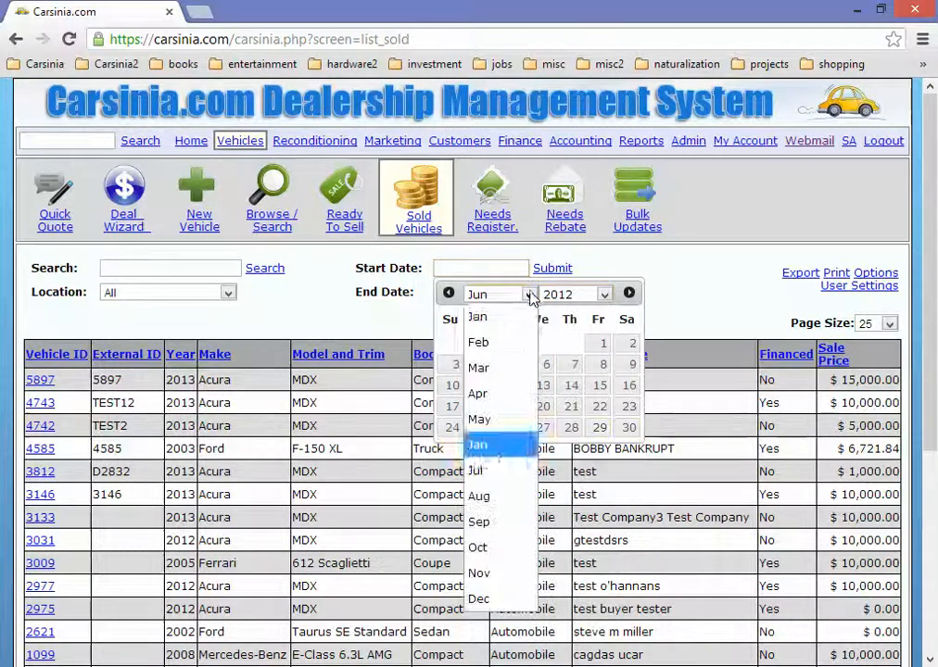
click(501, 325)
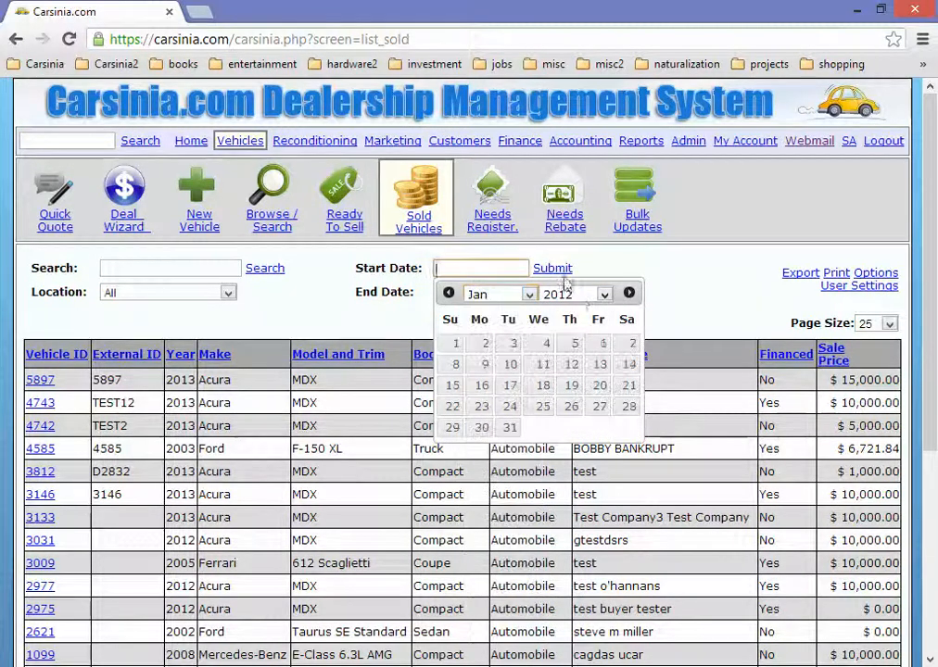
click(455, 343)
click(552, 270)
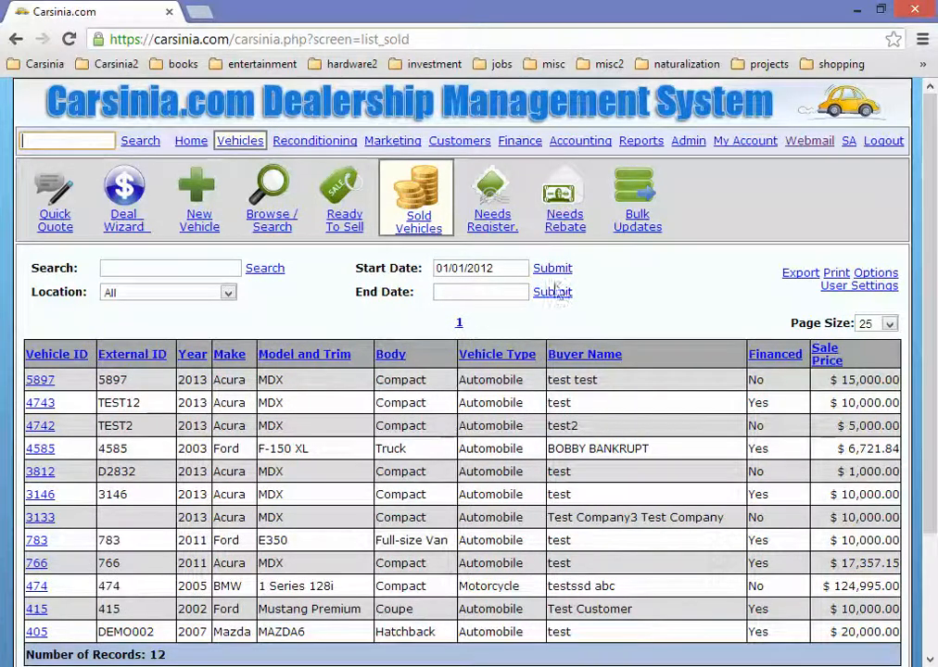
Clear the start date filter on the sold vehicles and check the available page sizes.
drag(519, 268, 324, 274)
key(BackSpace)
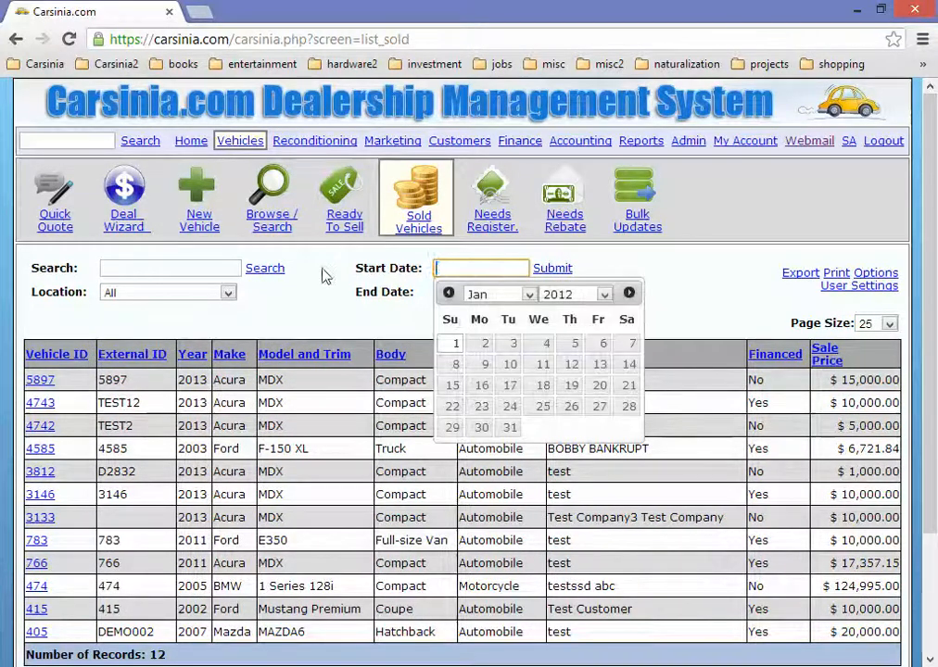
click(407, 275)
click(560, 269)
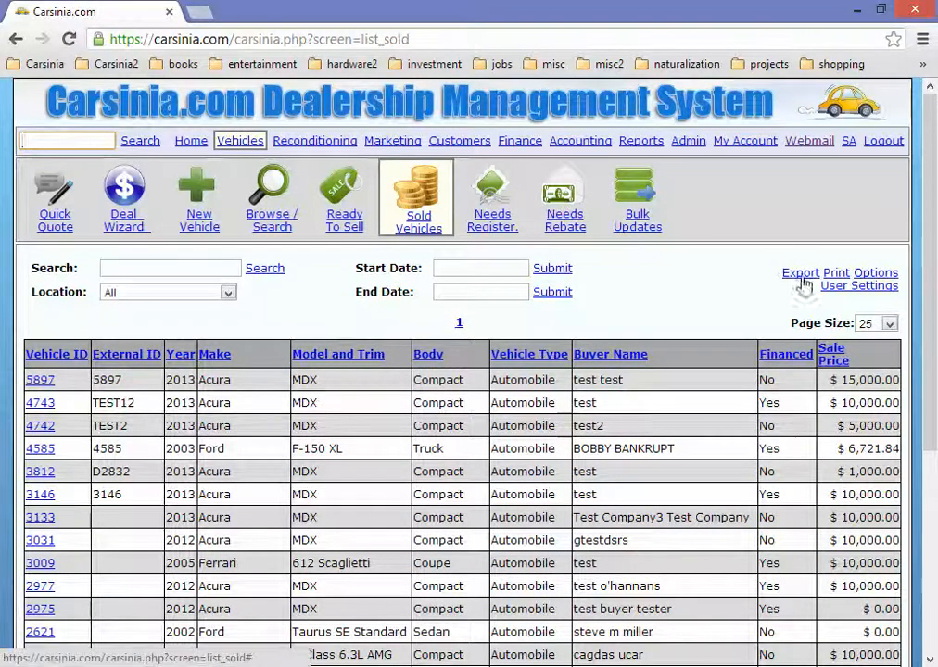
click(888, 324)
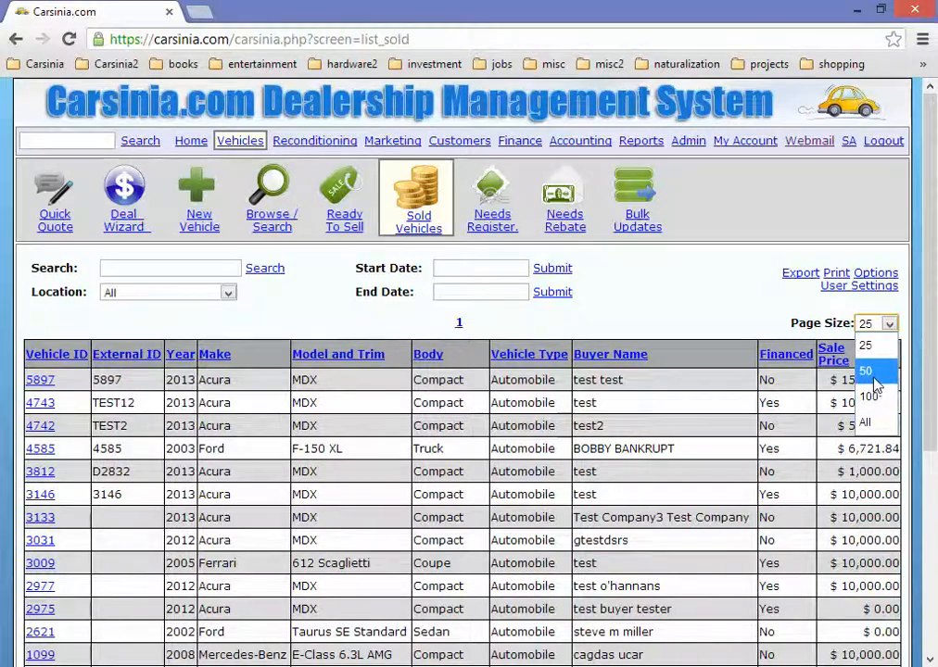
click(770, 329)
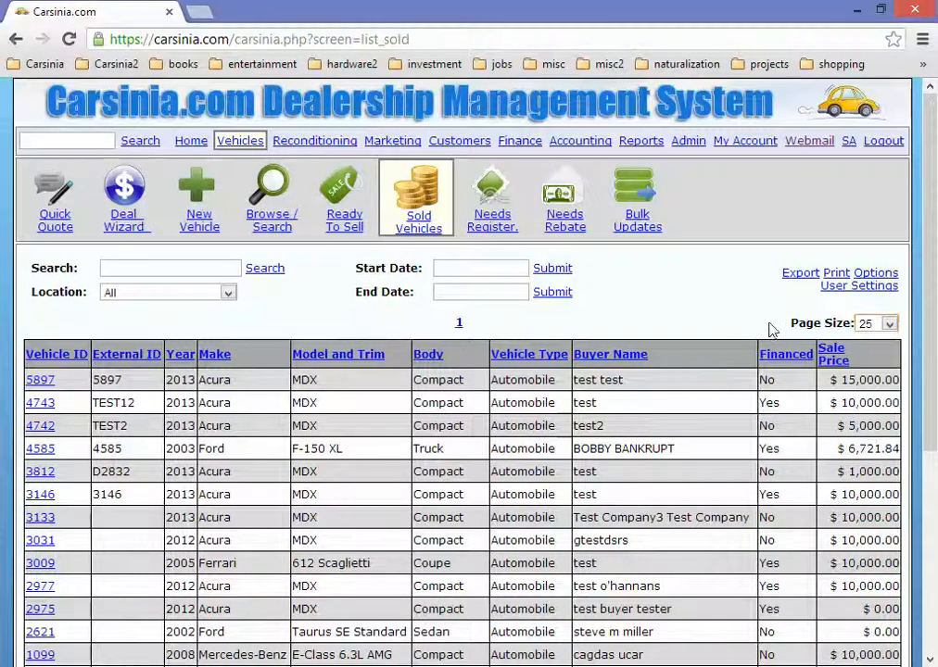
Export the sold vehicles list to CSV, view the downloaded file in Excel and close it.
click(803, 274)
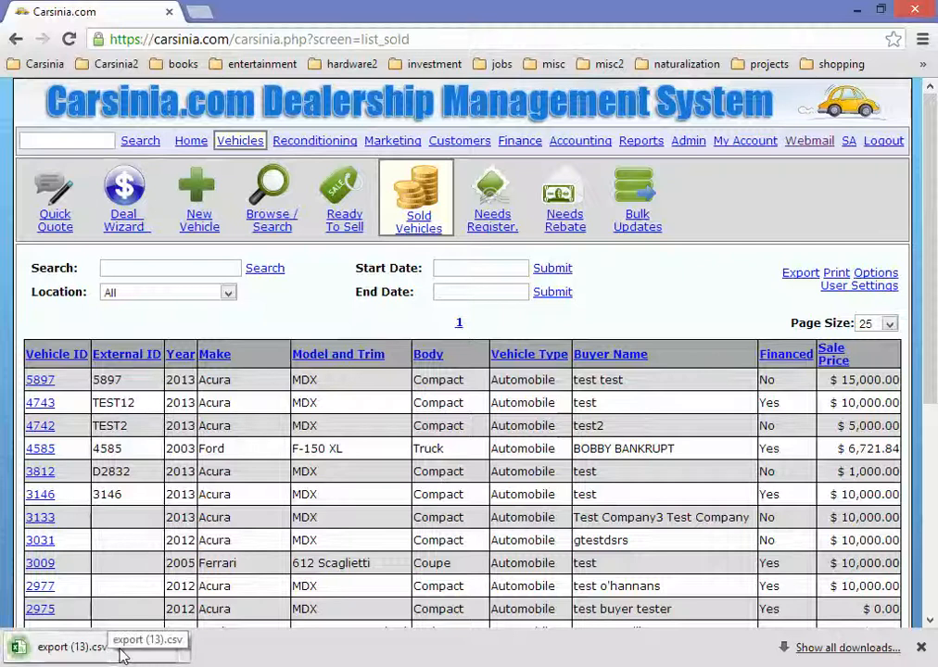
click(123, 649)
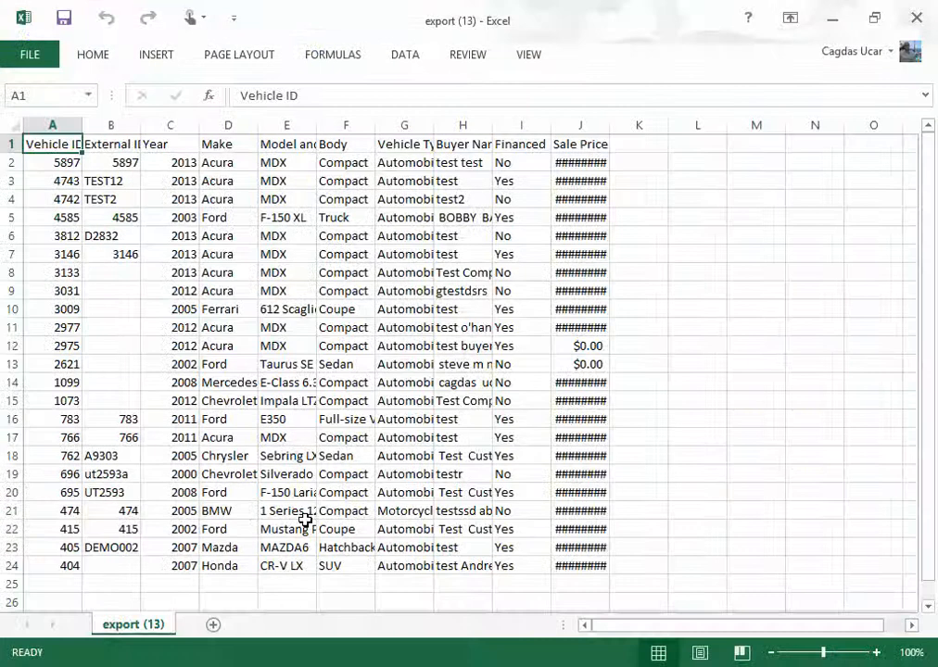
click(263, 224)
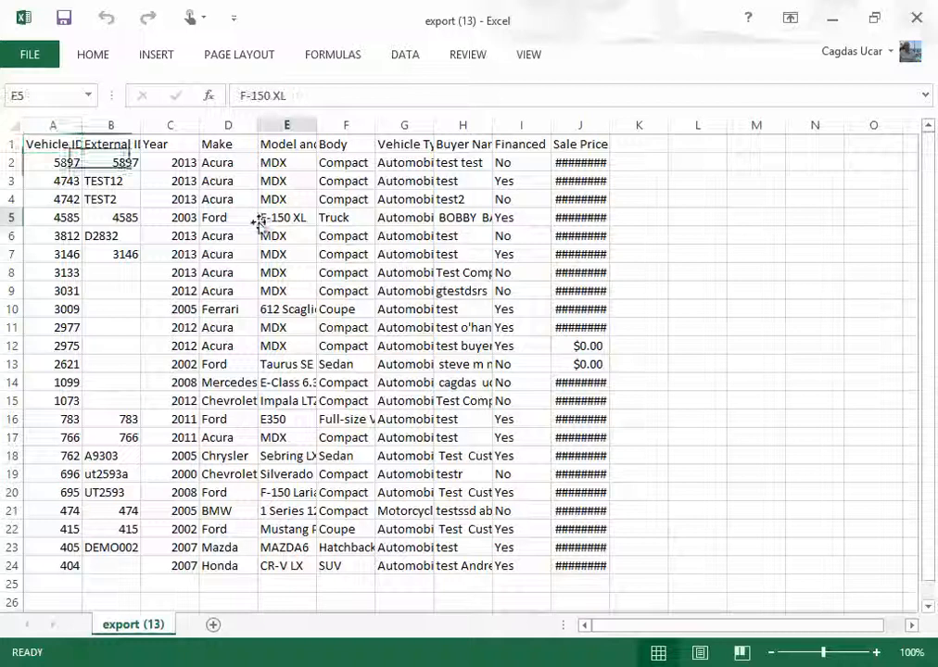
key(alt+F4)
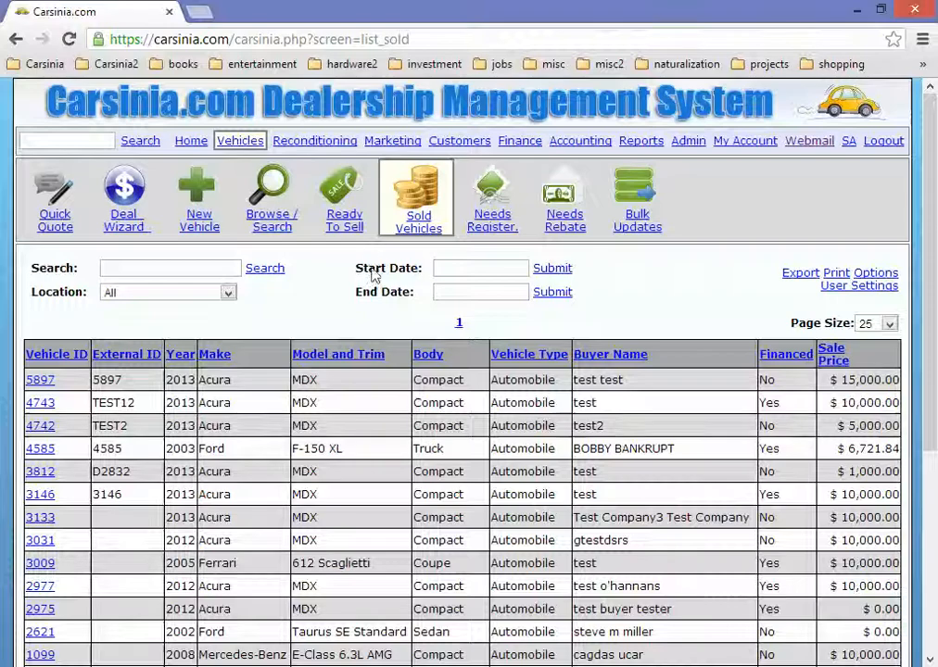
Preview the printable Sold Vehicles report and close it without printing.
click(836, 274)
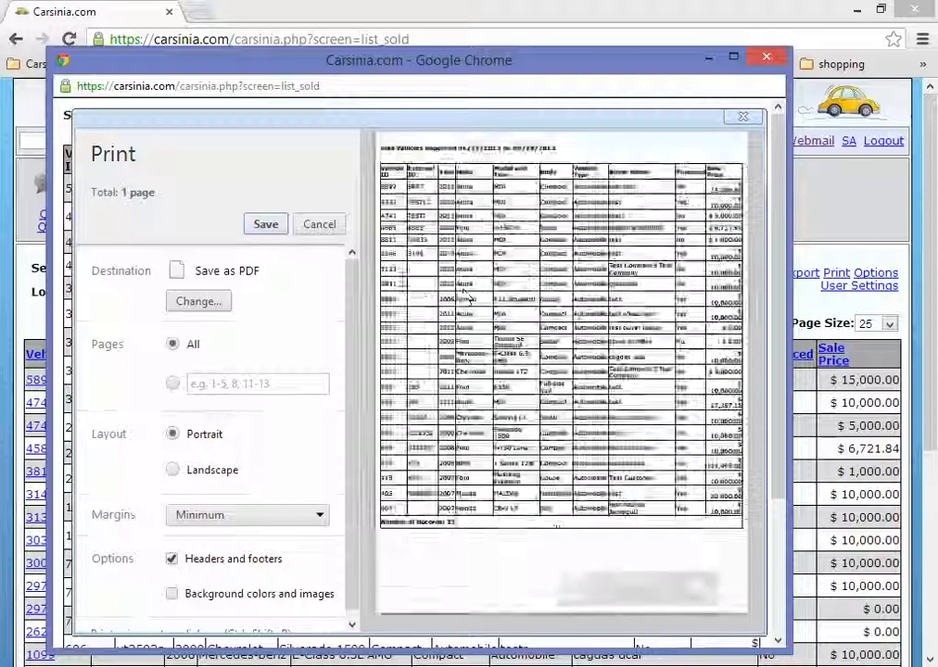
click(316, 228)
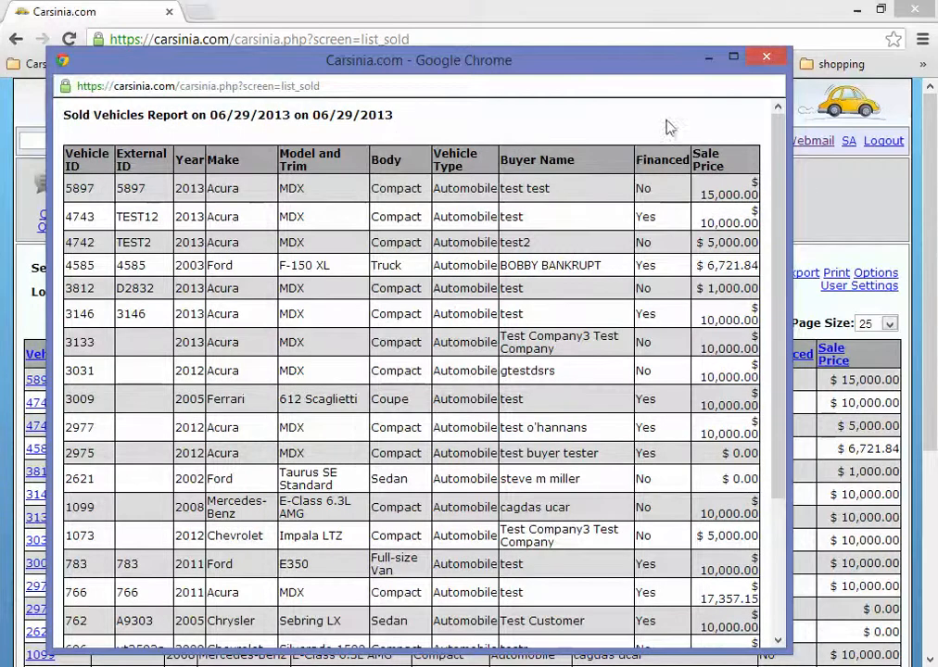
click(765, 59)
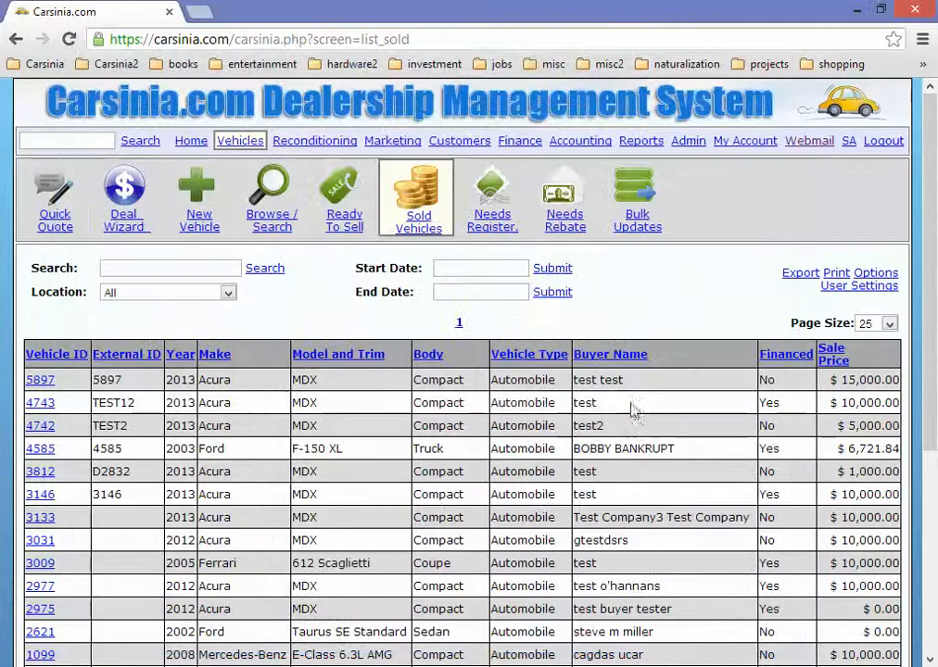
Review the fields available for Column #1 in the sold vehicles report options, and close the options without saving.
click(875, 276)
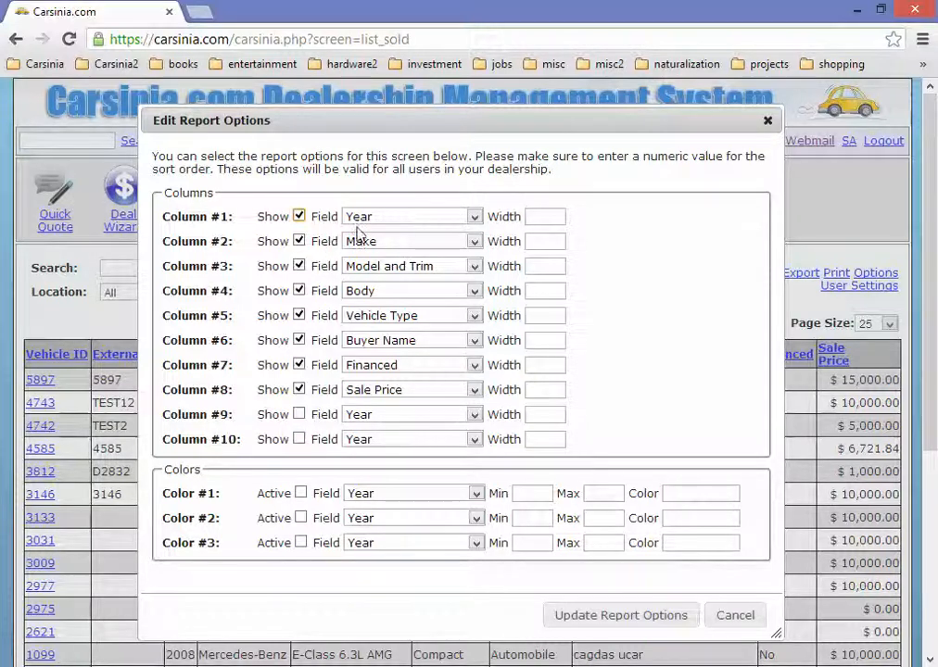
click(411, 219)
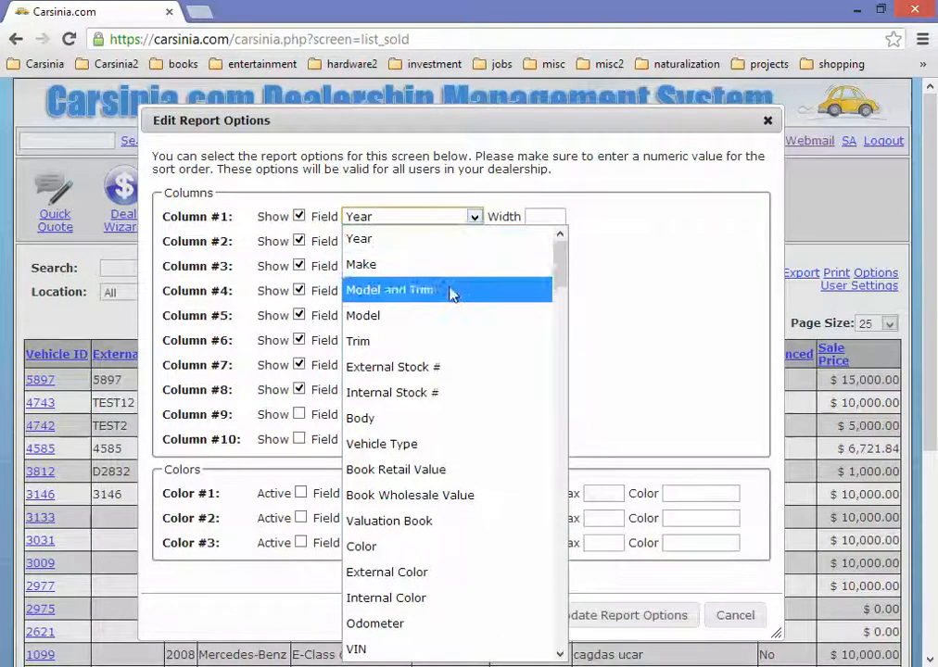
scroll(464, 343, down, 10)
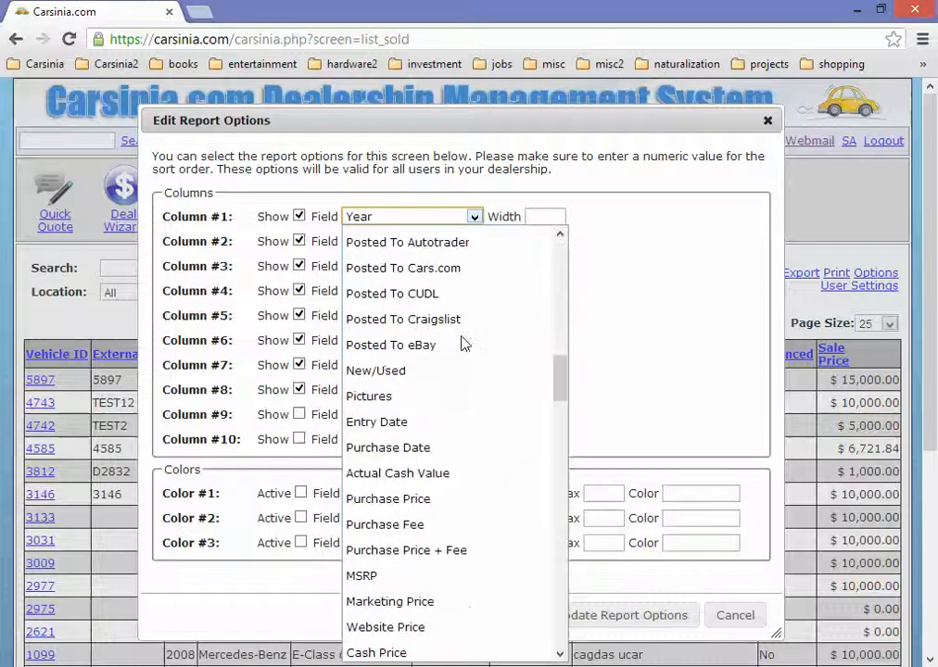
scroll(464, 343, down, 15)
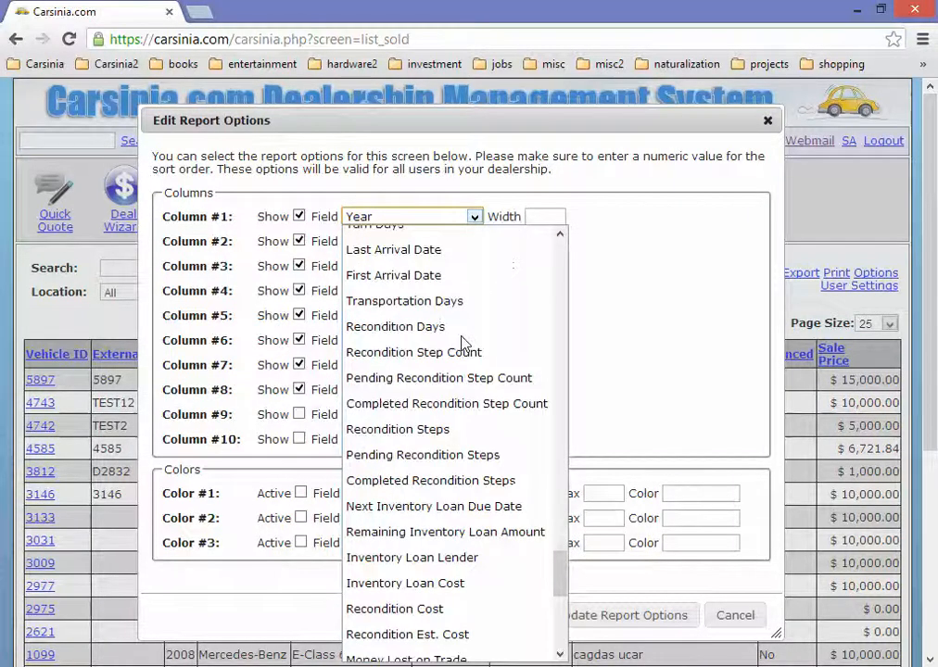
scroll(463, 343, down, 15)
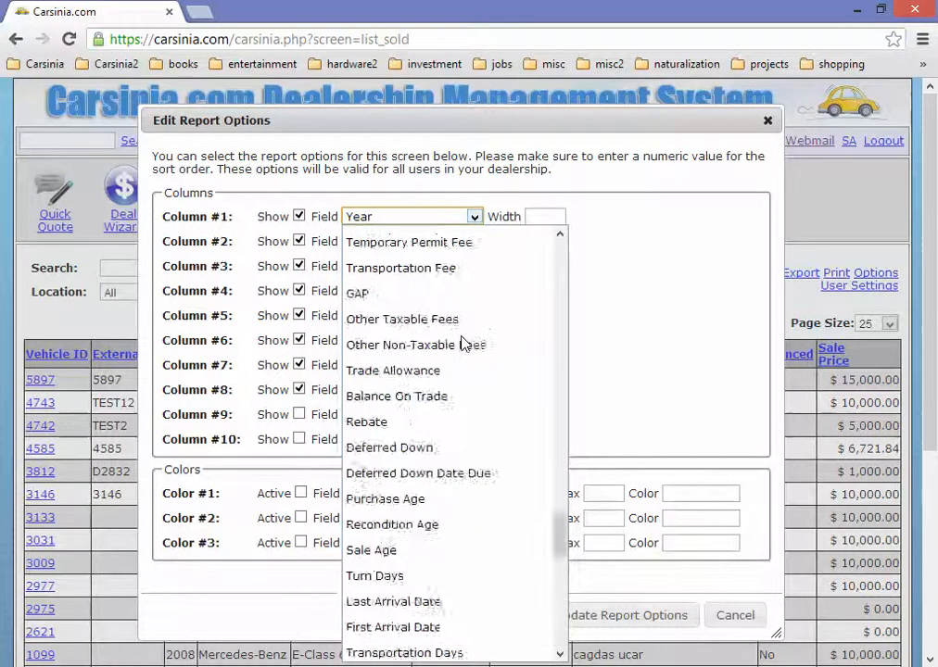
scroll(463, 343, up, 10)
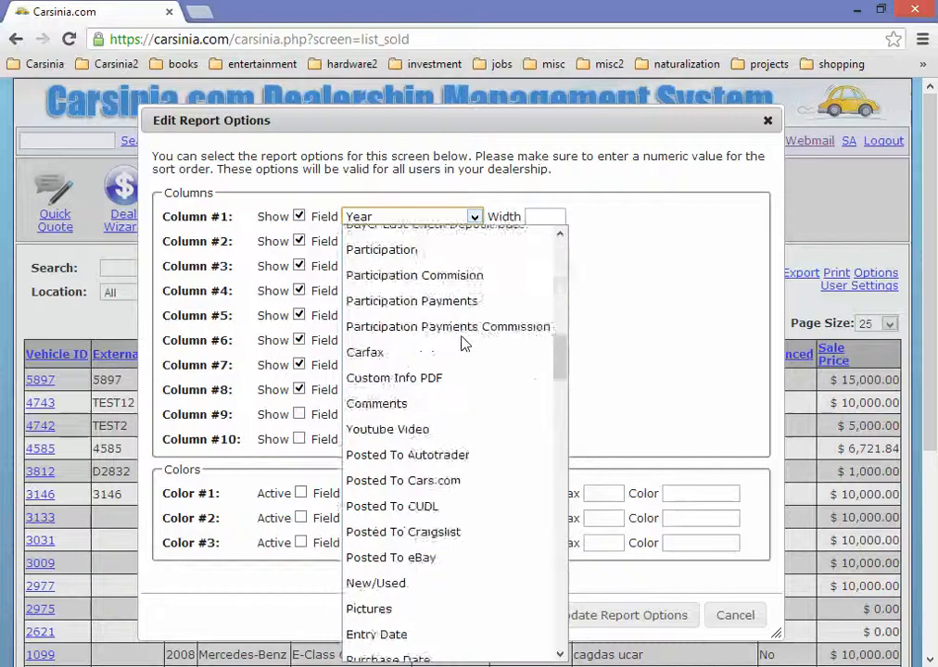
scroll(463, 343, up, 15)
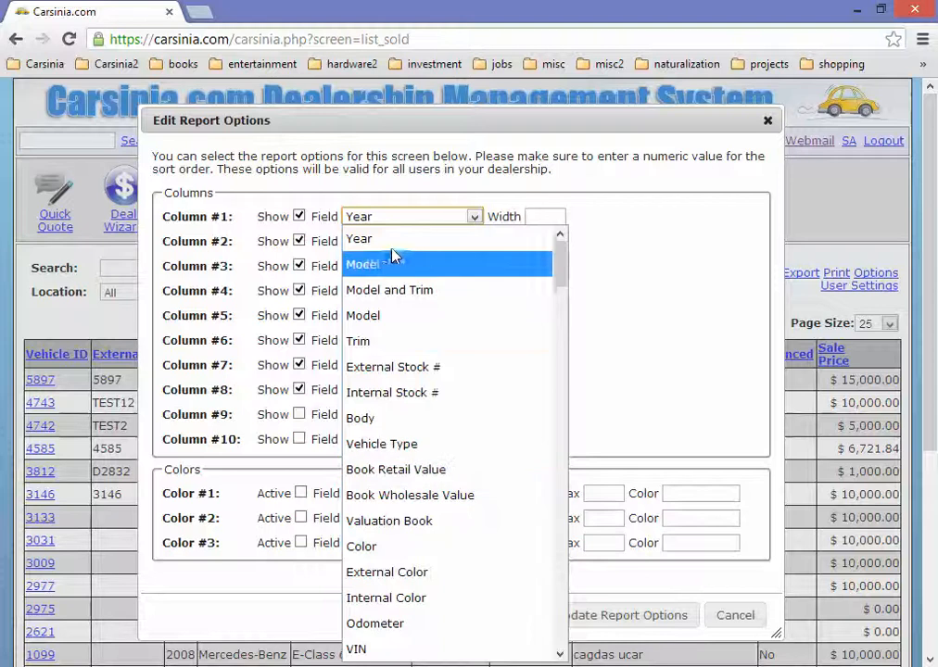
click(477, 217)
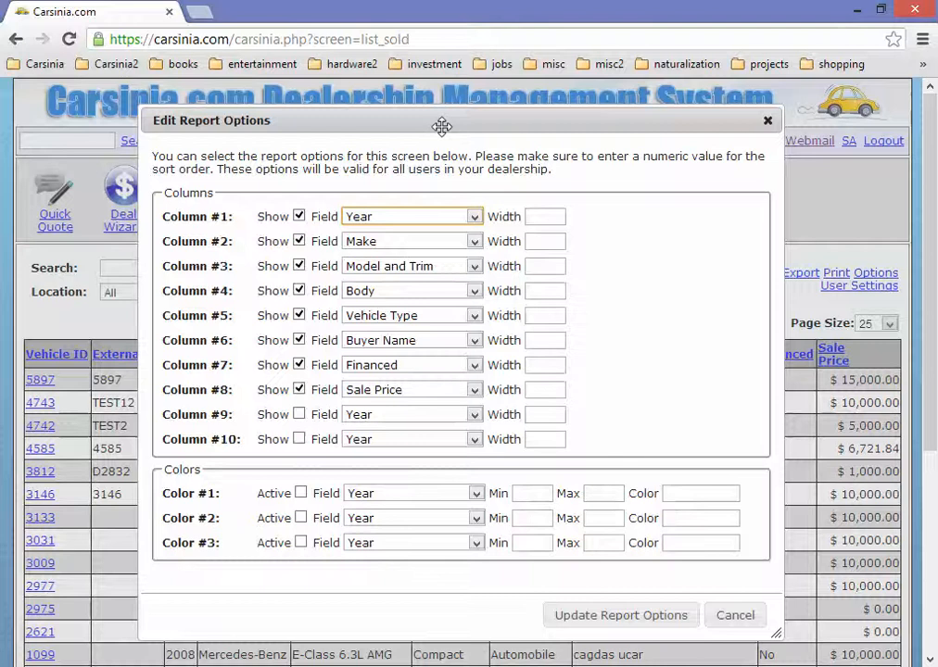
drag(441, 126, 502, 139)
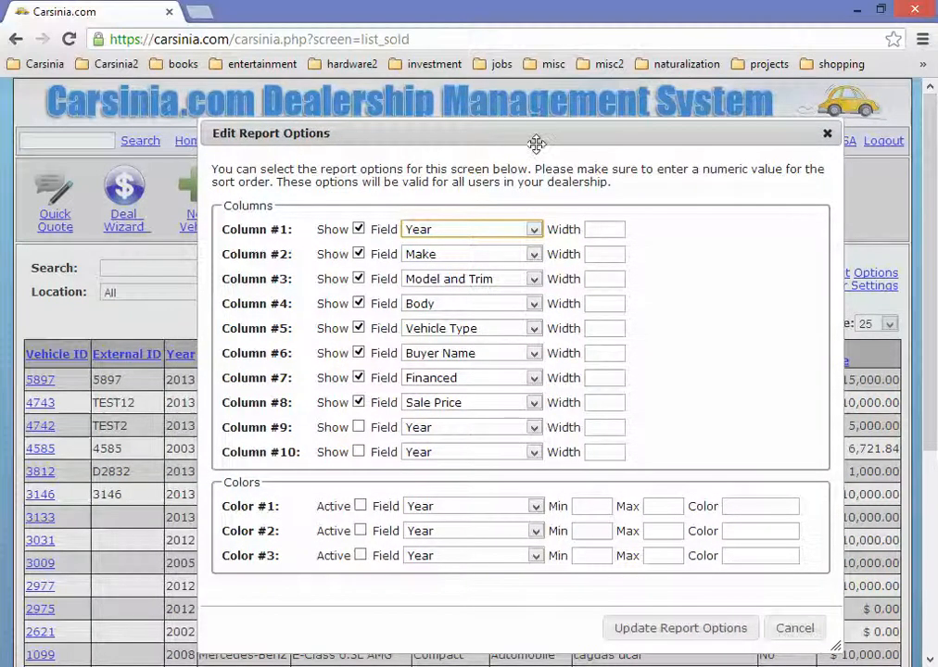
click(794, 628)
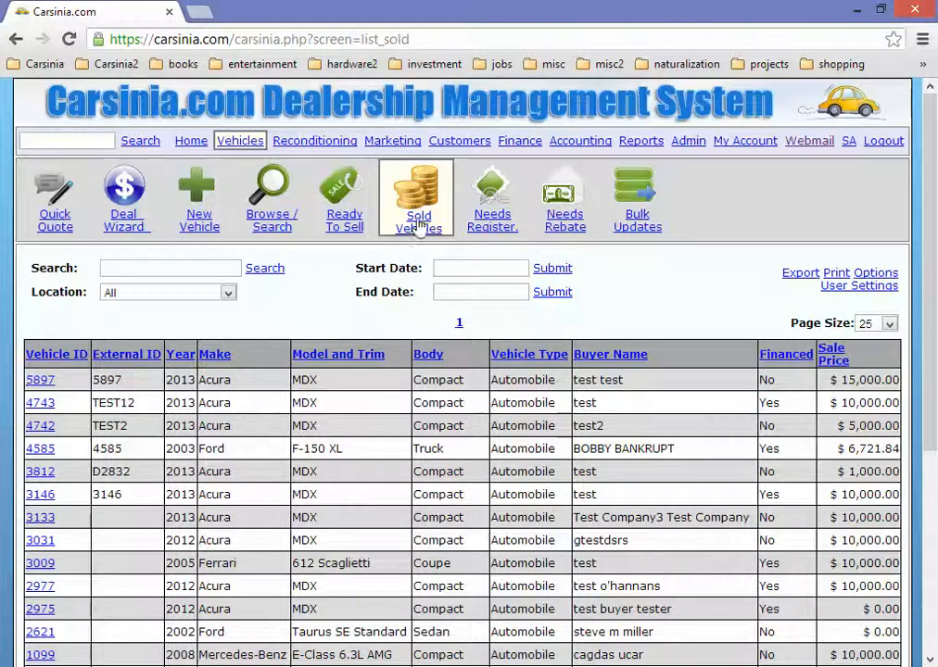
Reopen the report options for the sold vehicles list and set the Column #3 field to Buyer Loan Lender.
click(870, 275)
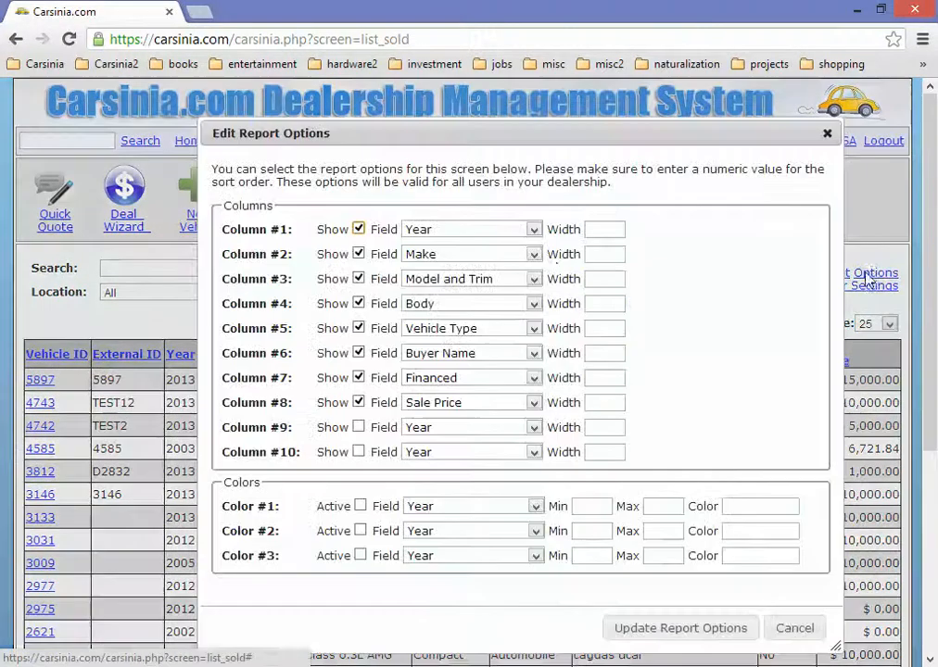
click(486, 280)
scroll(500, 401, down, 4)
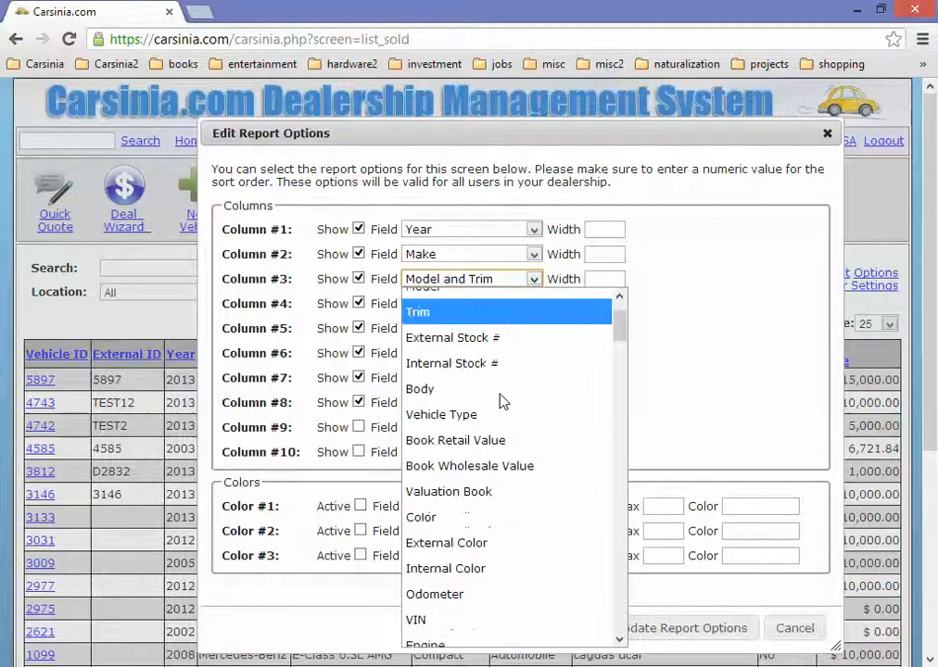
scroll(501, 400, down, 2)
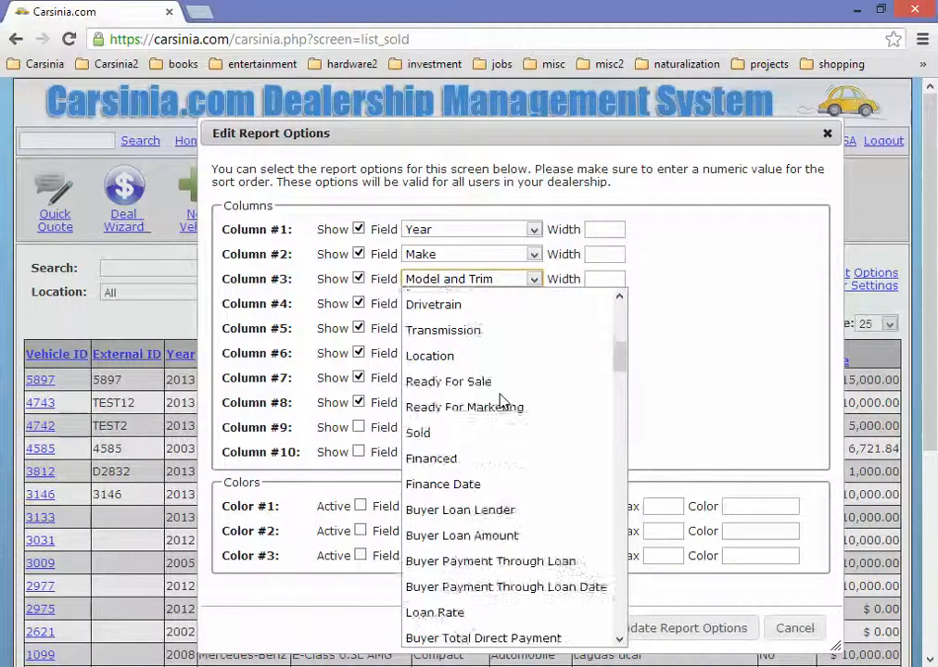
scroll(501, 401, down, 1)
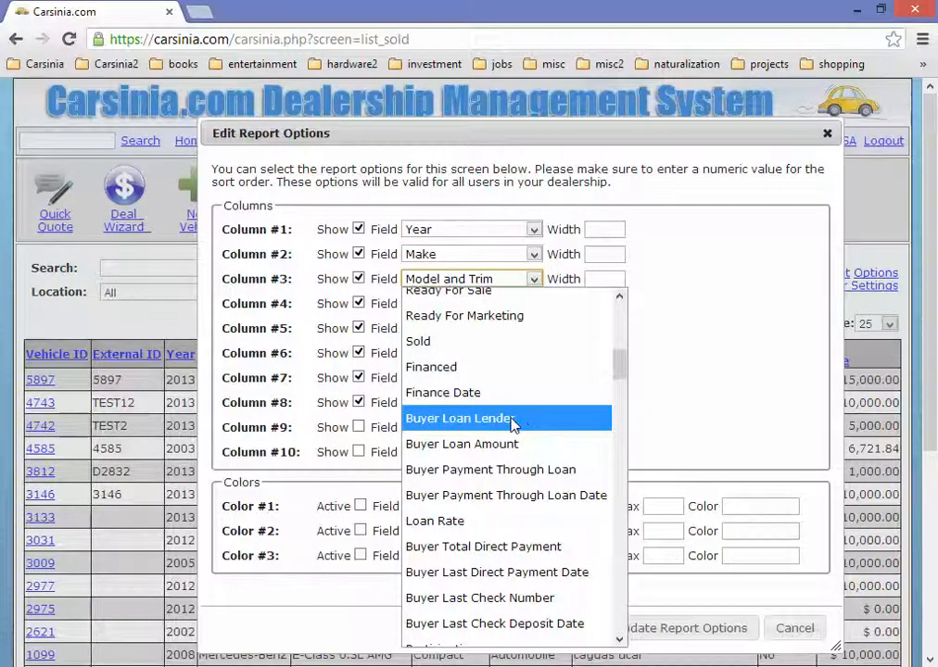
click(514, 425)
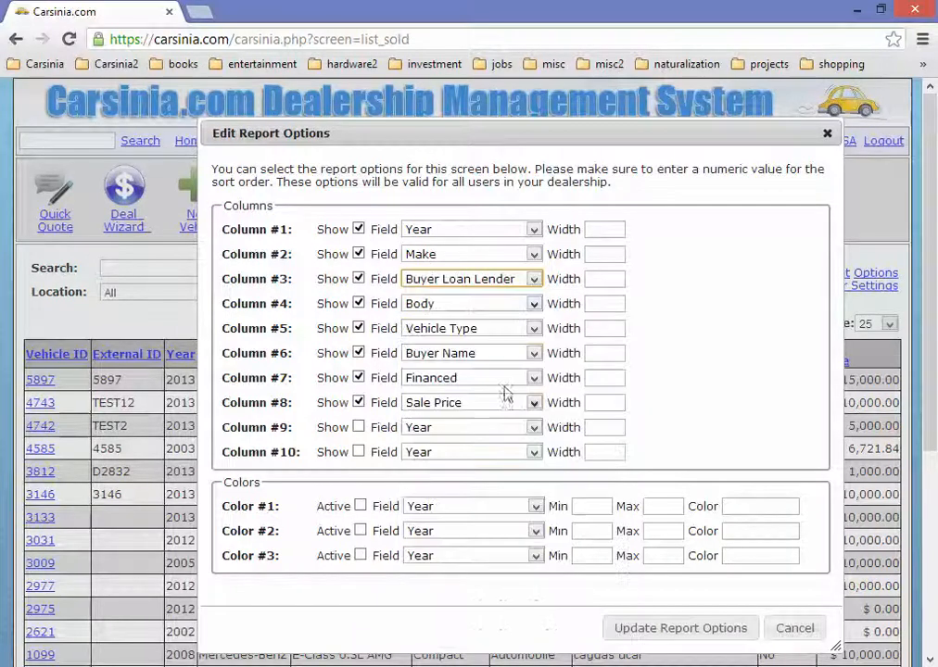
Set the Column #4 field of the report to Buyer Payment Through Loan Date.
click(508, 306)
scroll(510, 436, down, 1)
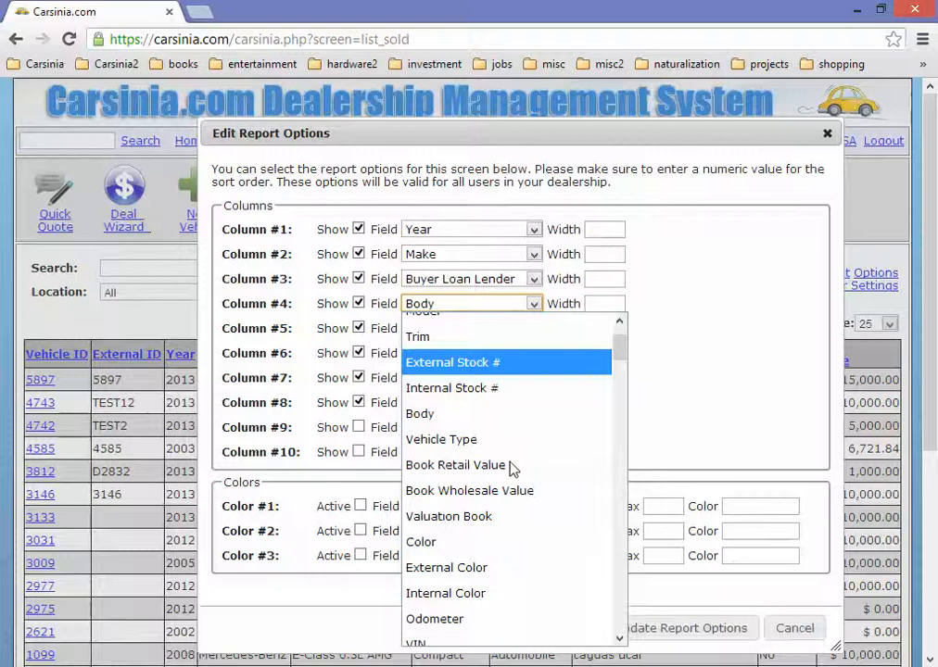
scroll(512, 469, down, 5)
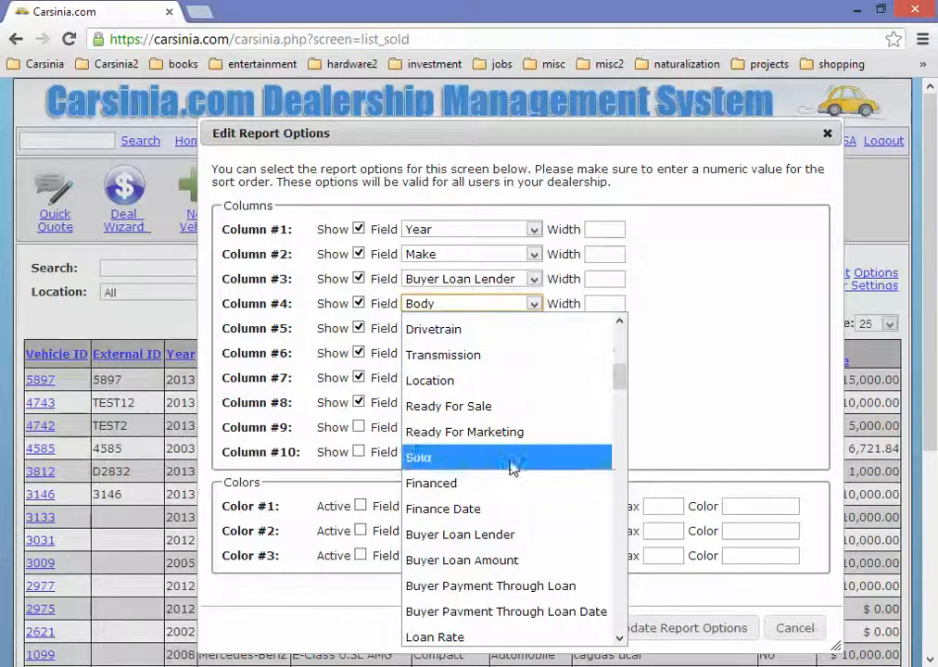
click(547, 615)
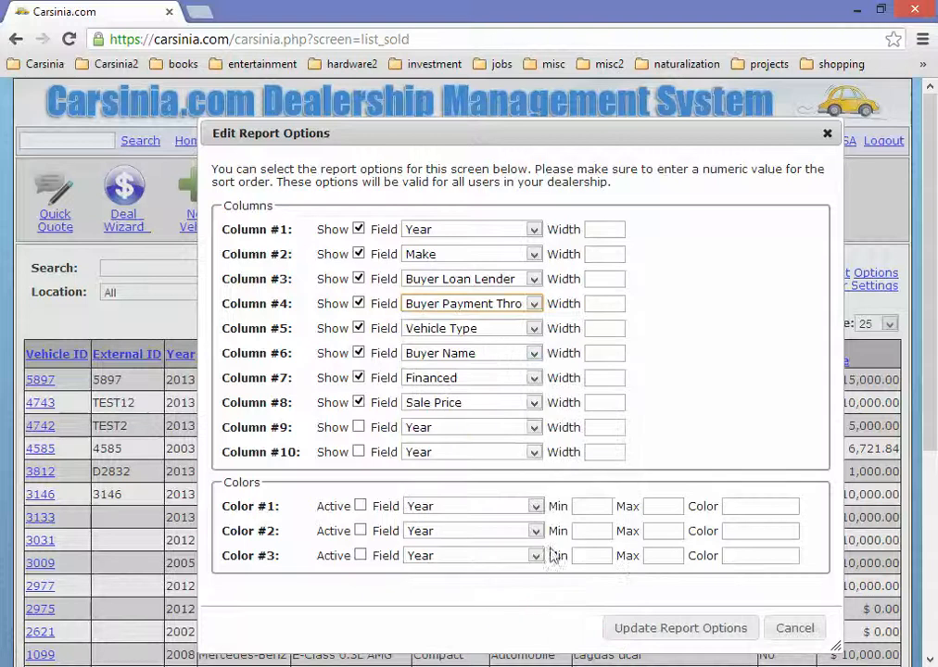
Set the Column #5 field of the report to Total Required Payments.
click(530, 330)
scroll(486, 548, down, 5)
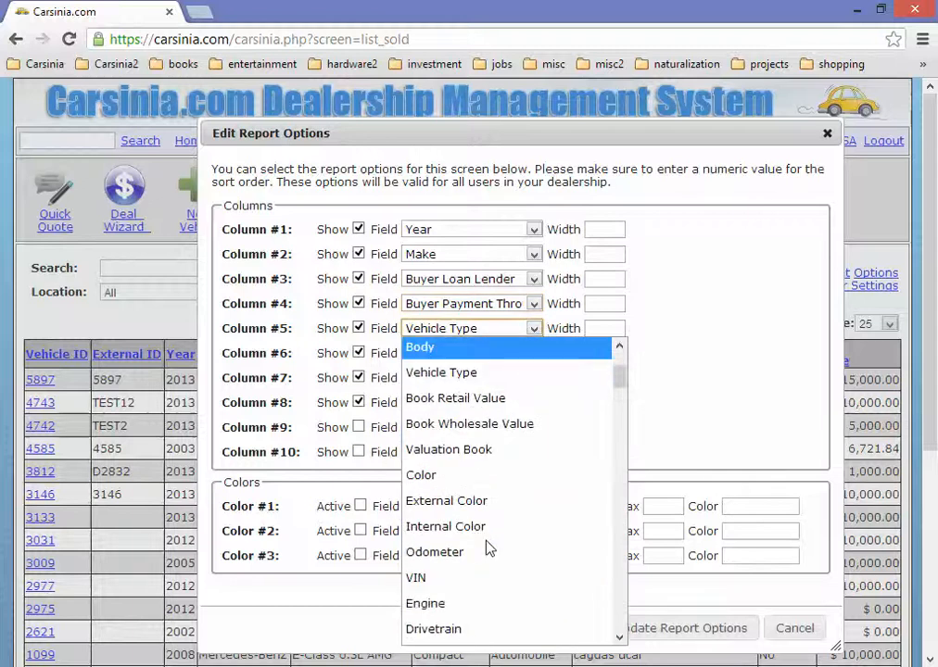
scroll(485, 547, down, 15)
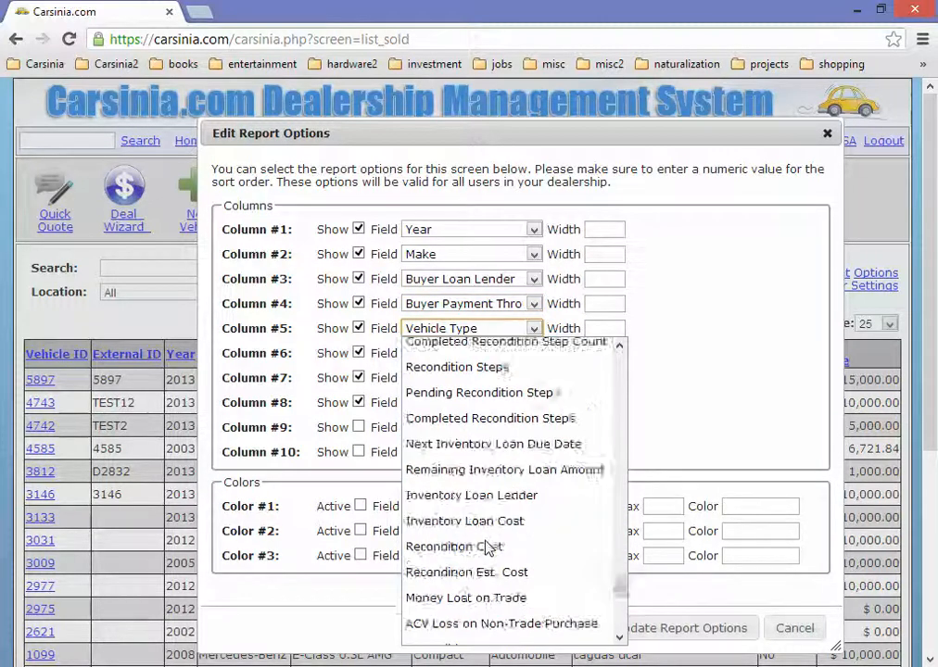
scroll(488, 548, down, 5)
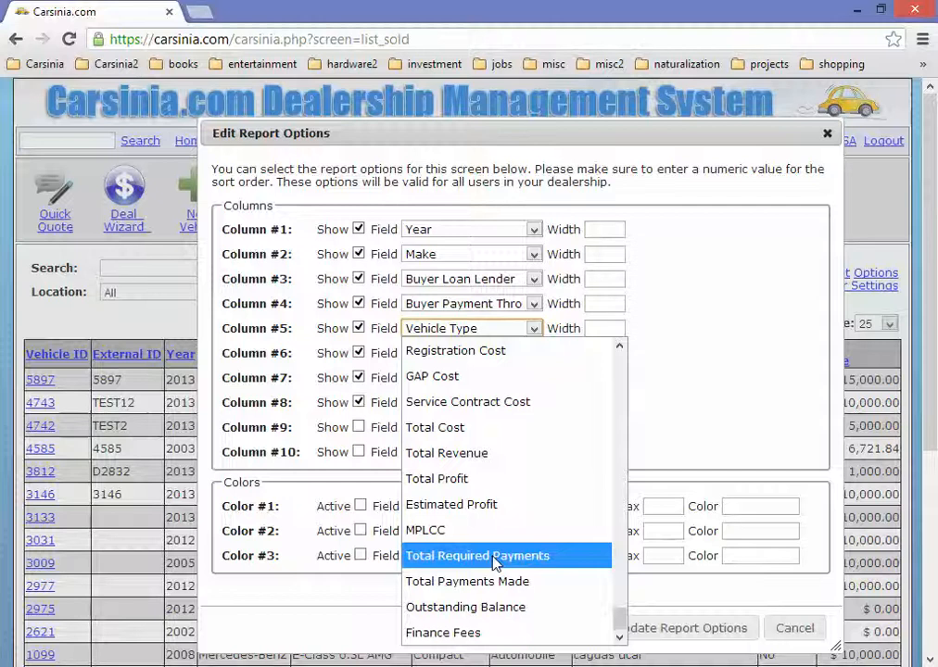
click(494, 558)
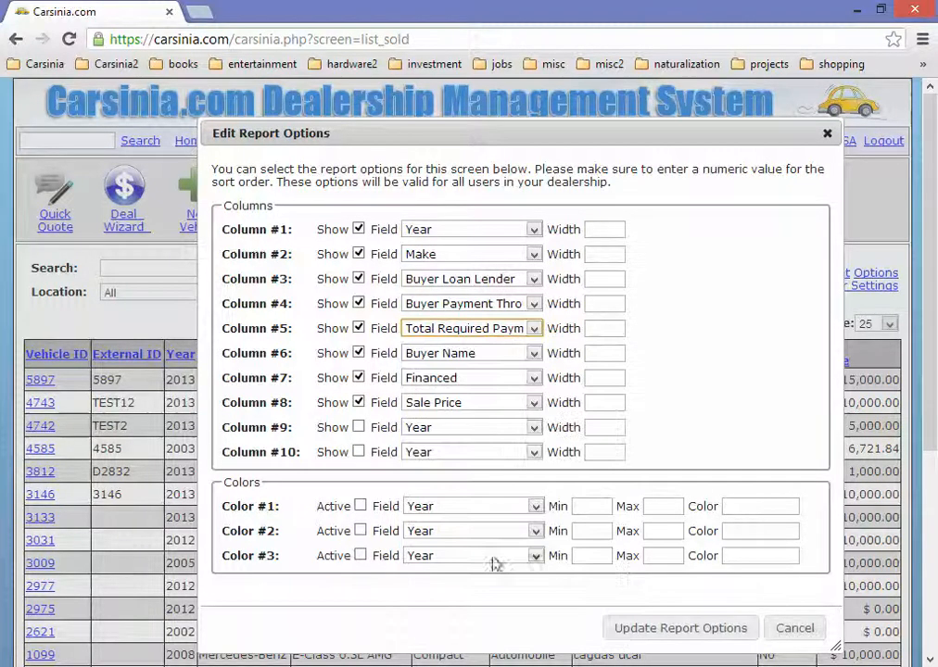
Set the report's Column #6 field to Total Payments Made and its Column #7 field to Outstanding Balance.
click(523, 353)
scroll(494, 222, down, 8)
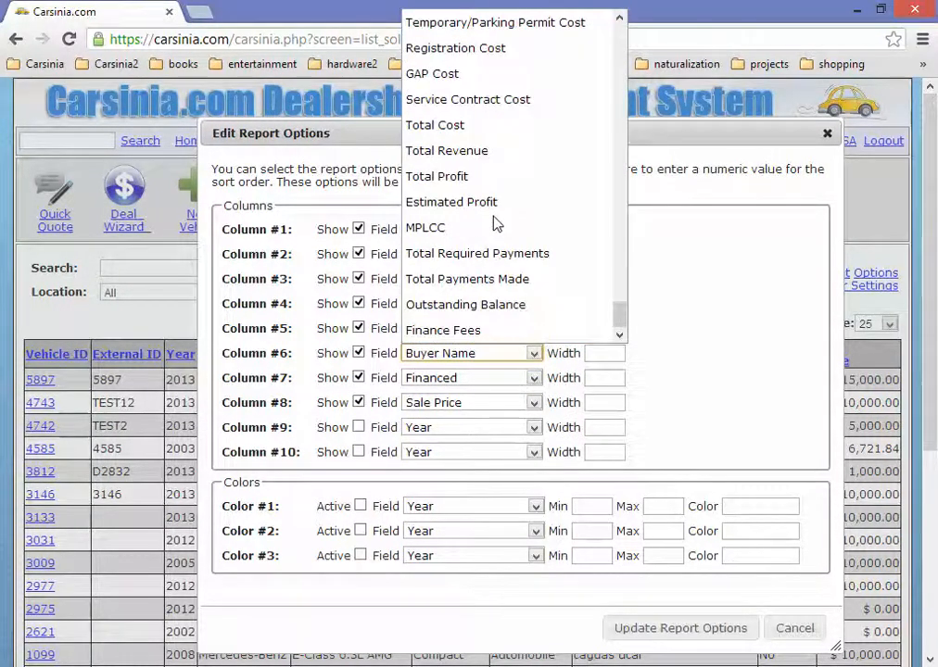
click(508, 281)
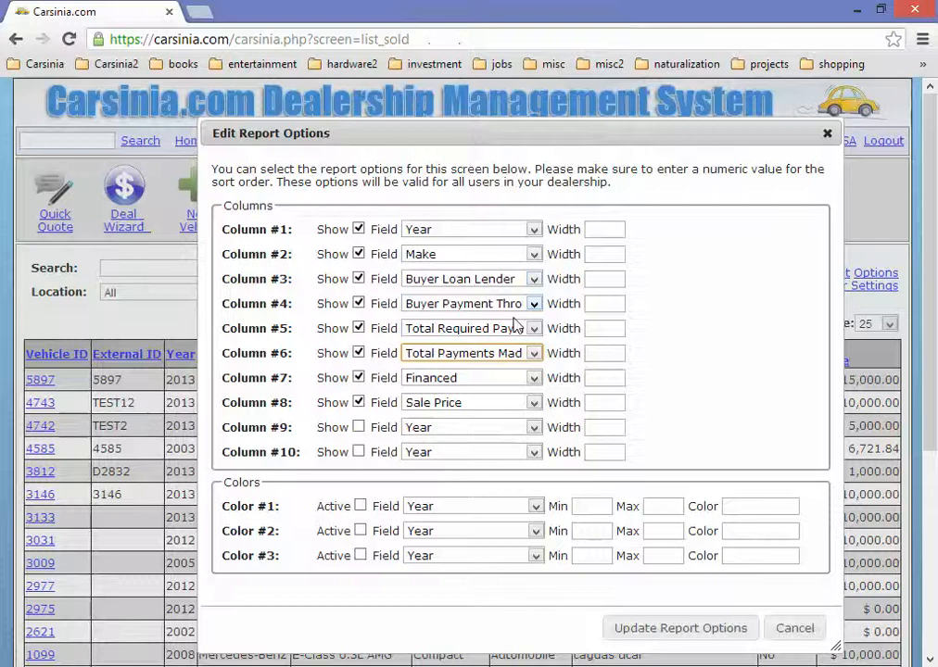
click(515, 380)
scroll(511, 284, down, 10)
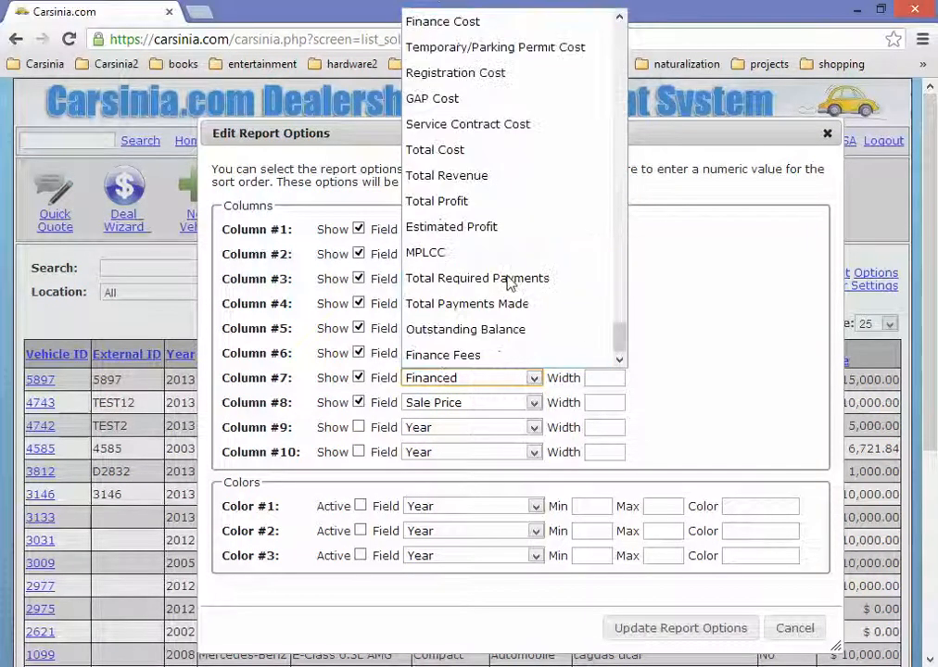
click(482, 329)
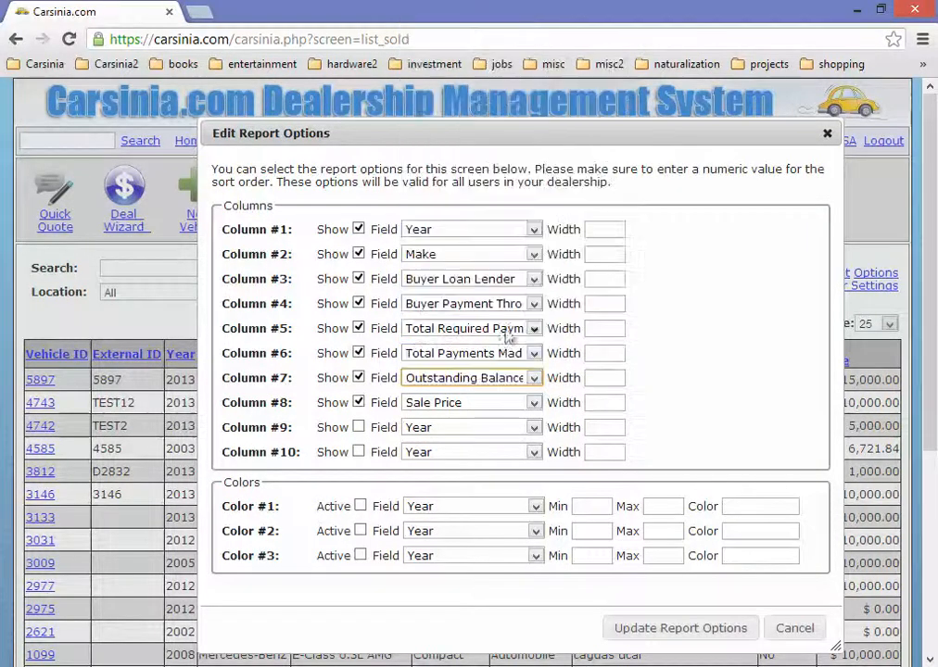
Look through the available fields for Column #8 of the report and set it to Total Revenue.
click(486, 408)
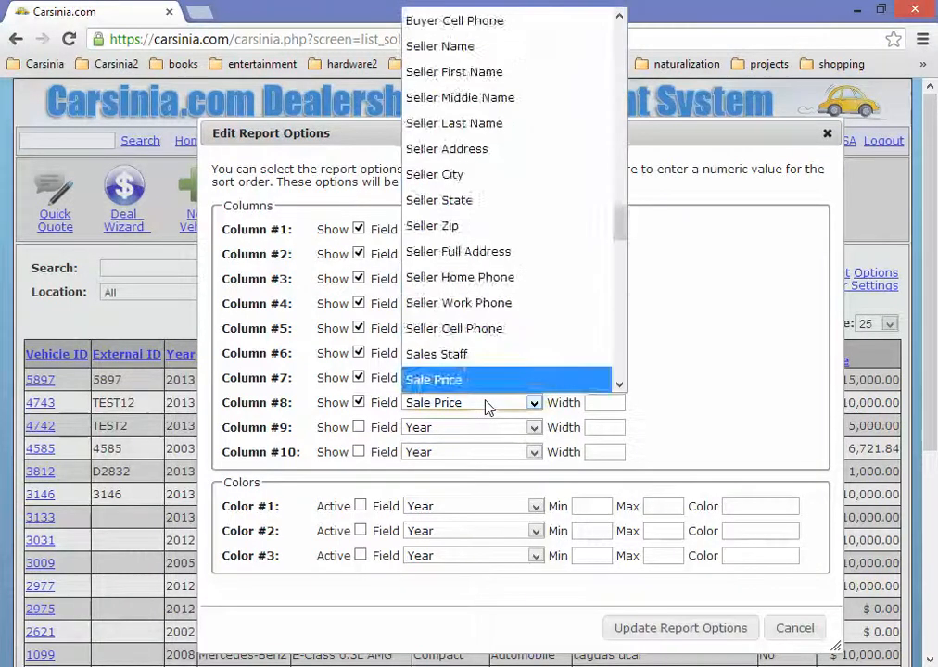
scroll(519, 287, down, 8)
scroll(519, 287, down, 2)
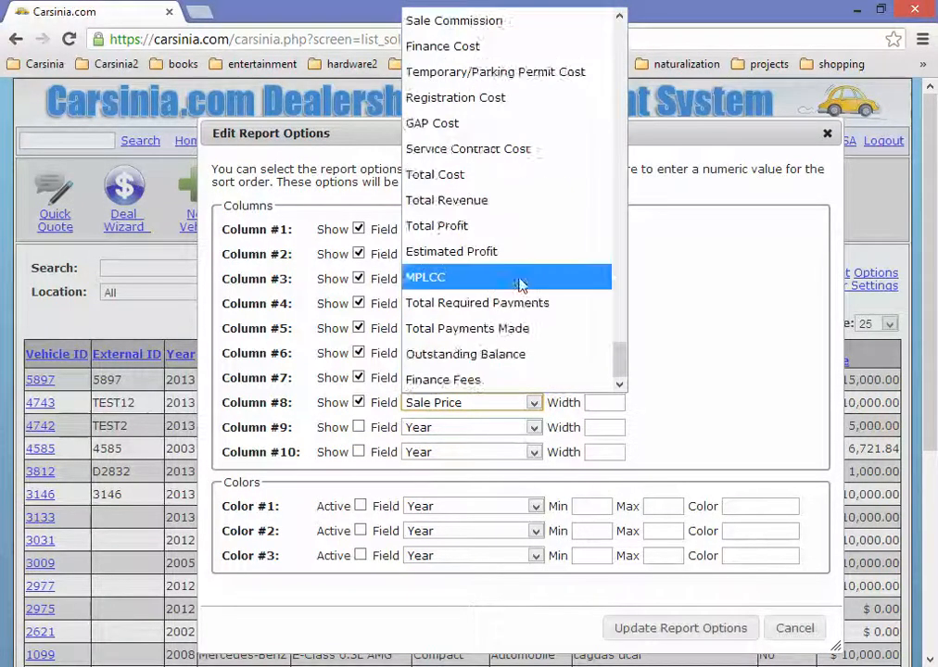
scroll(519, 287, up, 6)
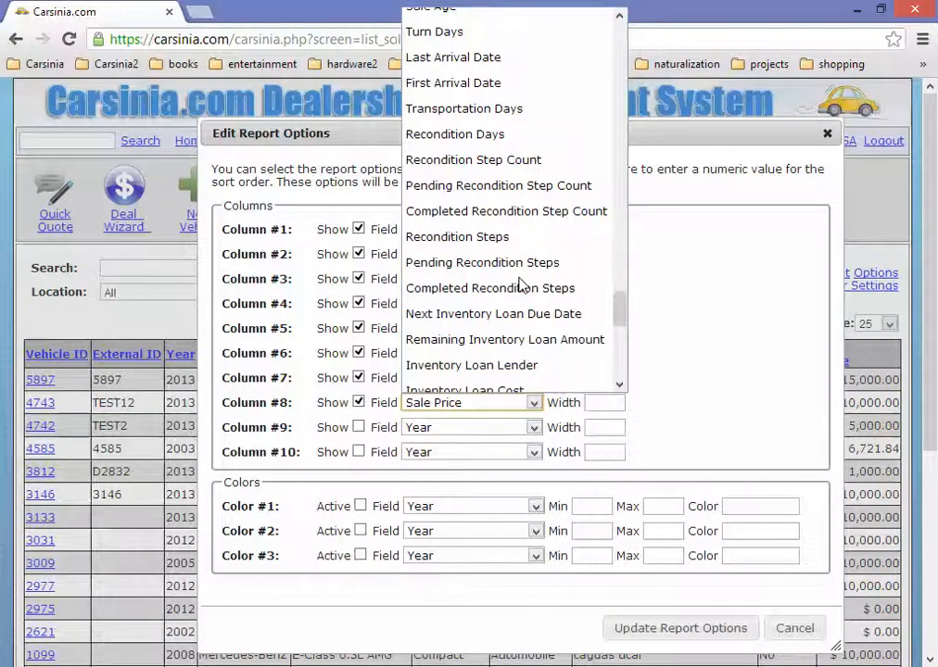
scroll(522, 285, up, 6)
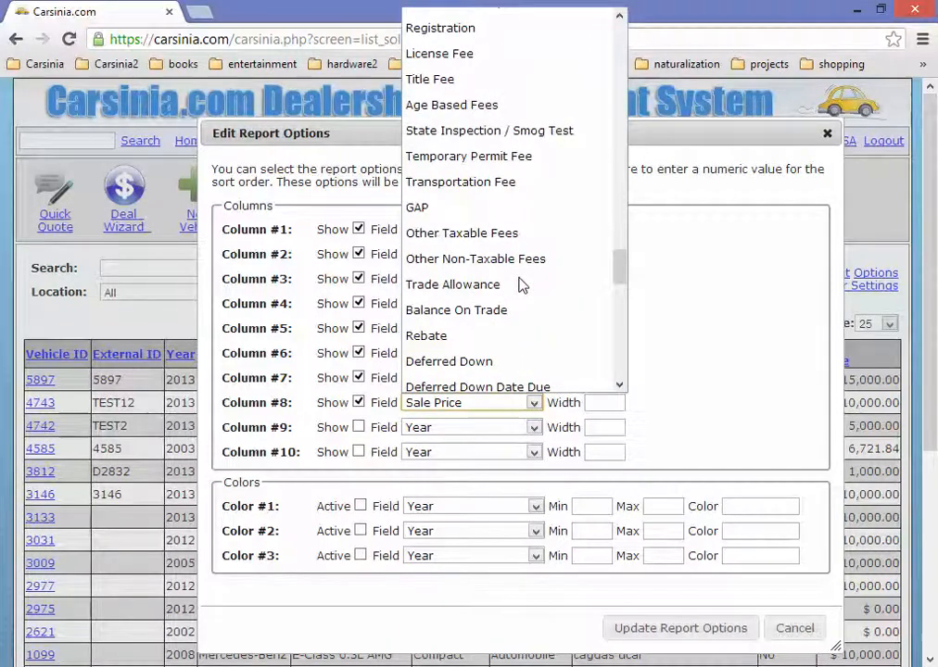
scroll(519, 285, up, 10)
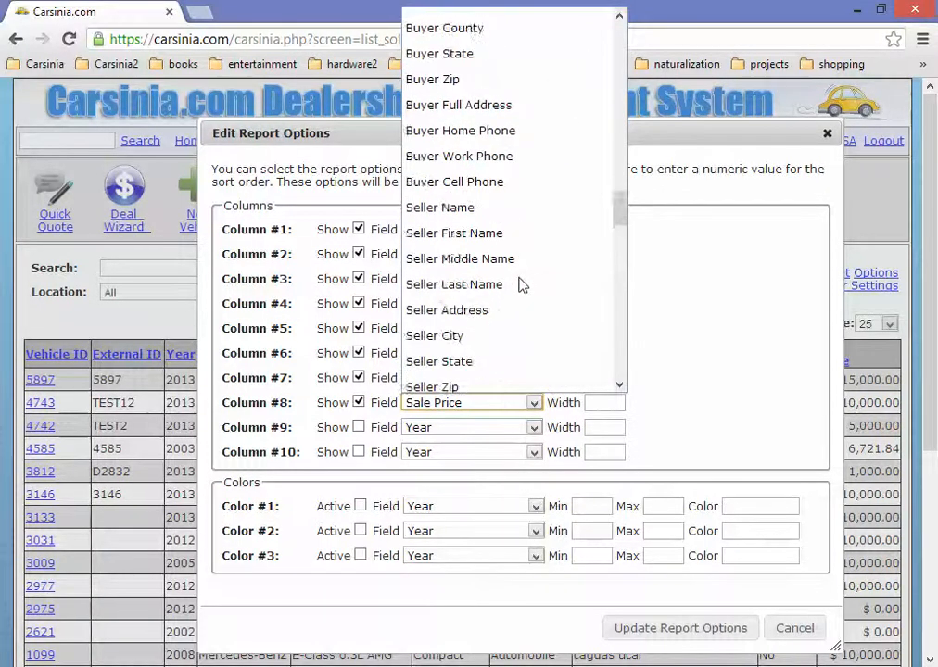
scroll(519, 286, down, 10)
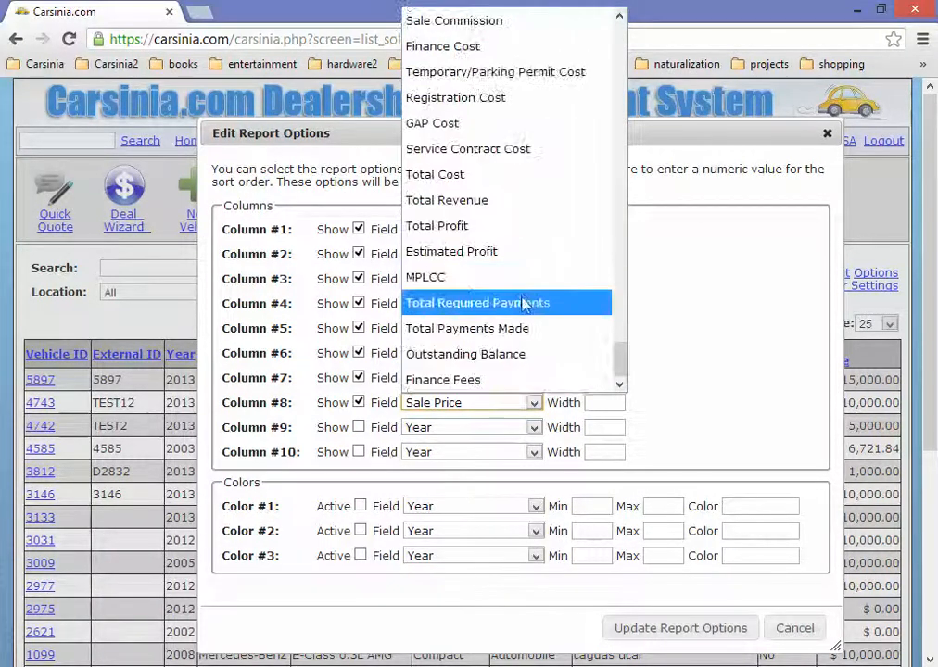
click(504, 202)
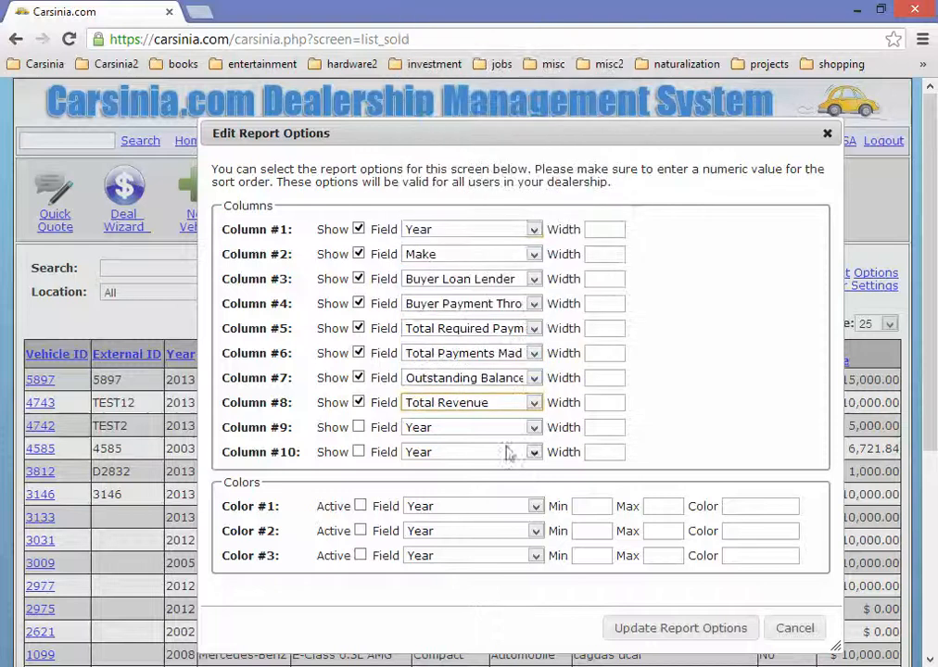
click(497, 407)
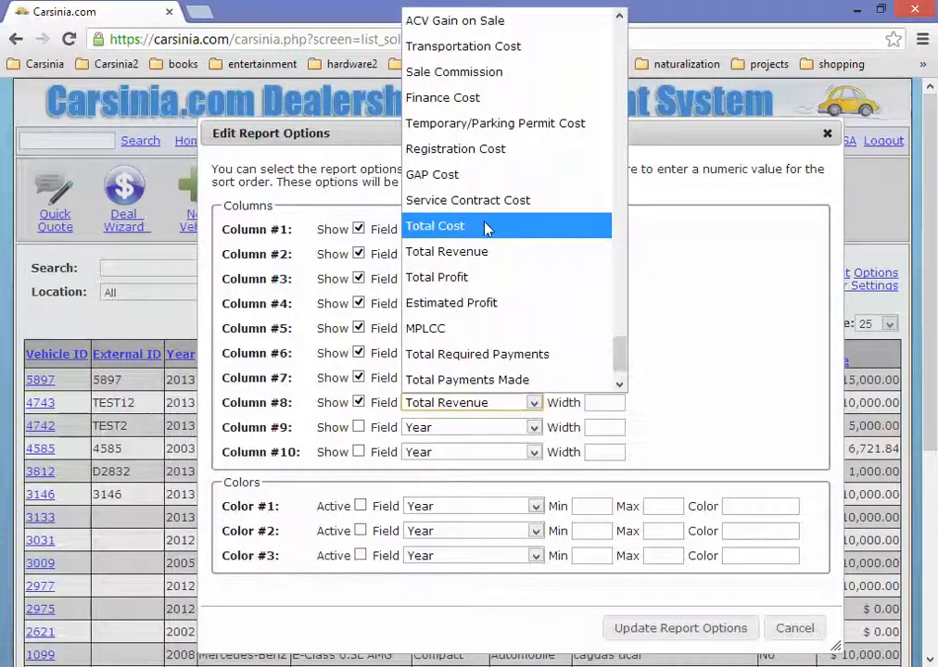
click(493, 253)
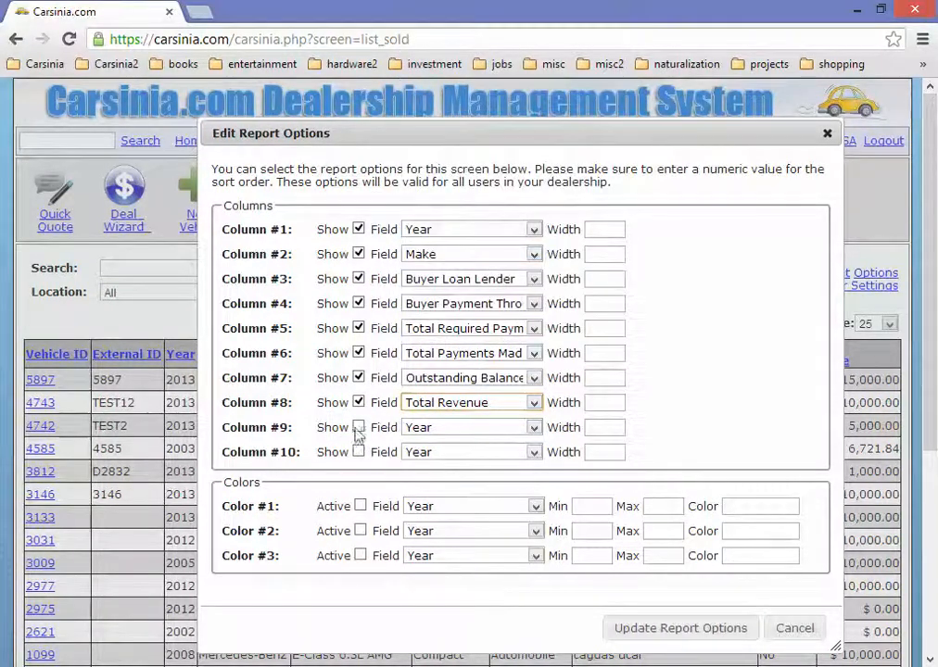
Show Column #9 in the report and set its field to Total Cost.
click(359, 427)
click(491, 428)
scroll(494, 338, down, 10)
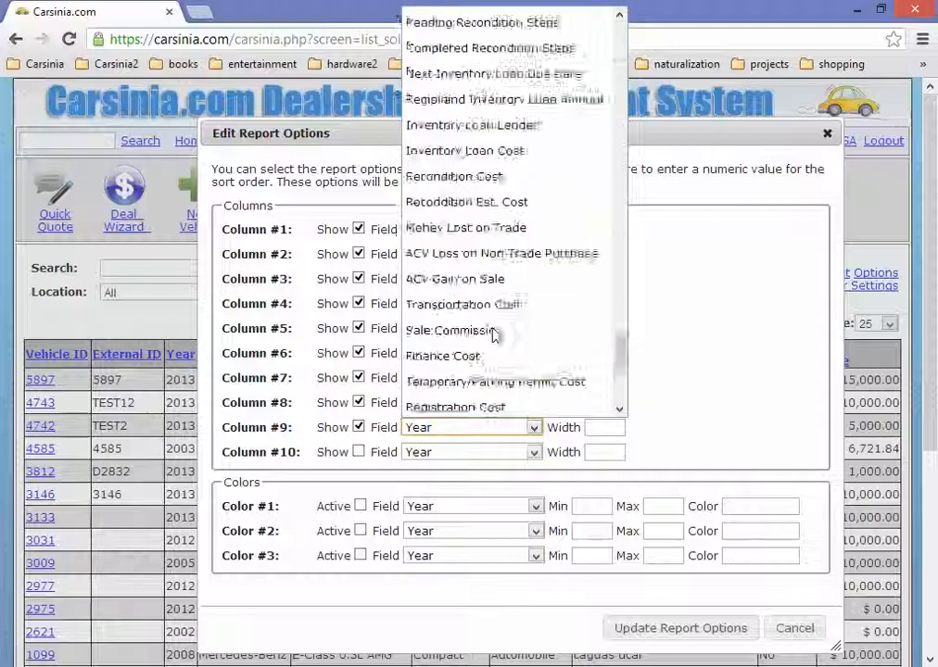
scroll(494, 336, down, 4)
click(488, 201)
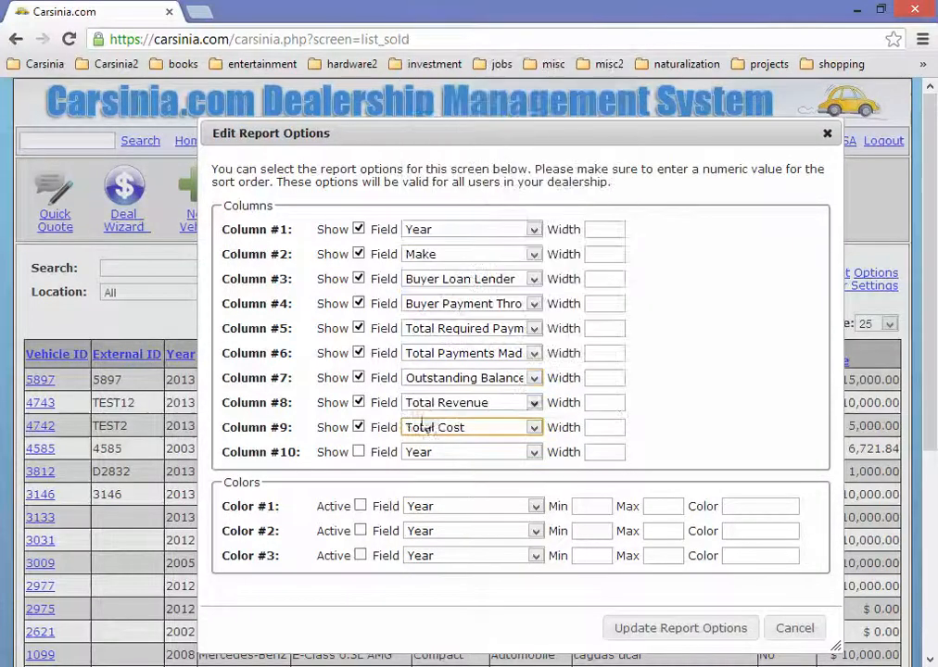
Show Column #10 with the Total Profit field and save the report options.
click(358, 452)
click(496, 453)
scroll(505, 267, down, 14)
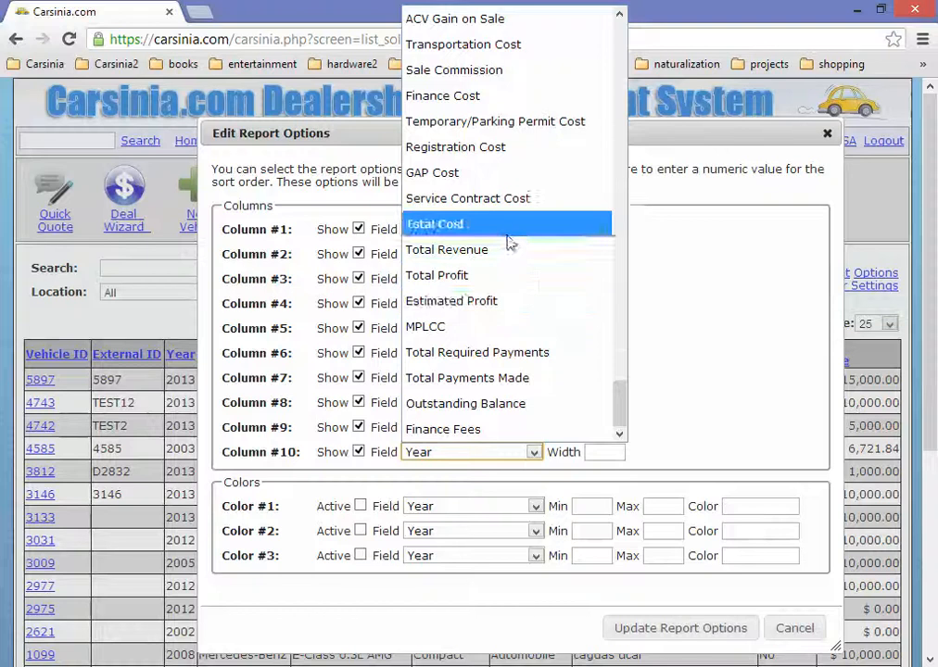
click(501, 276)
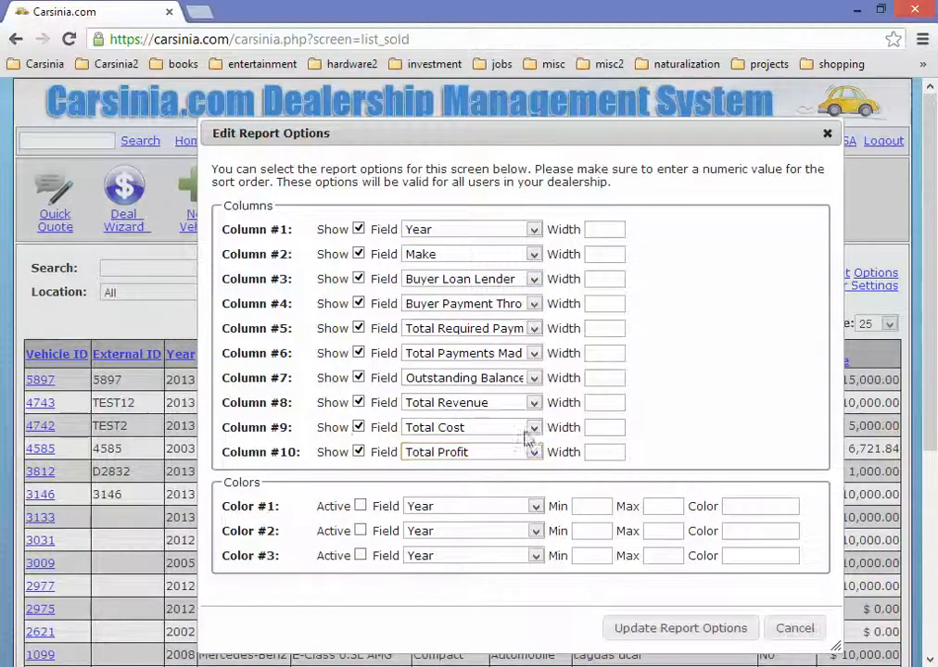
click(654, 627)
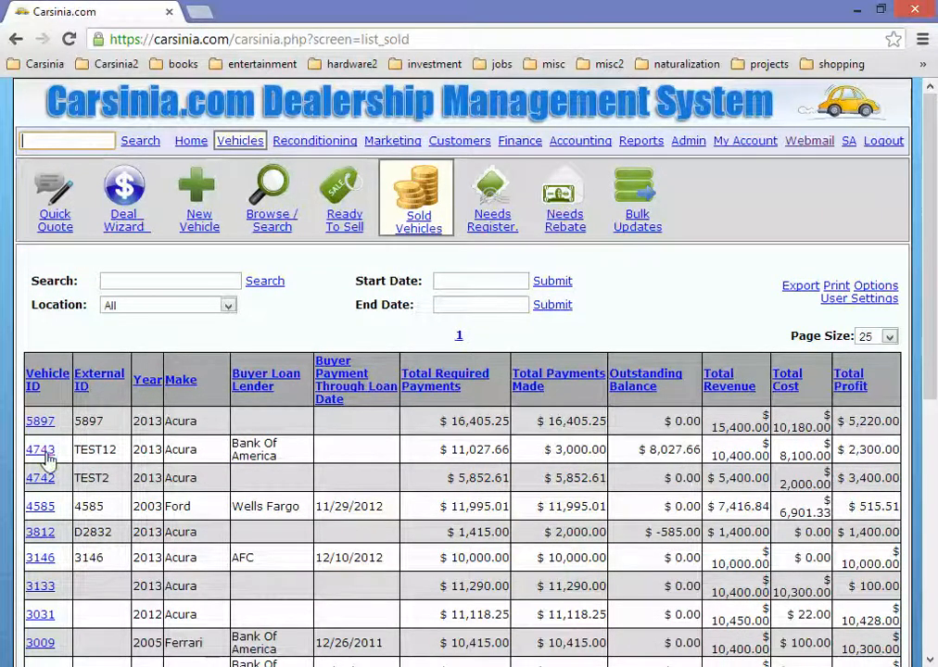
Check the outstanding balance in the sale details of vehicle 4743, then return to the sold vehicles list.
click(40, 449)
scroll(567, 474, down, 15)
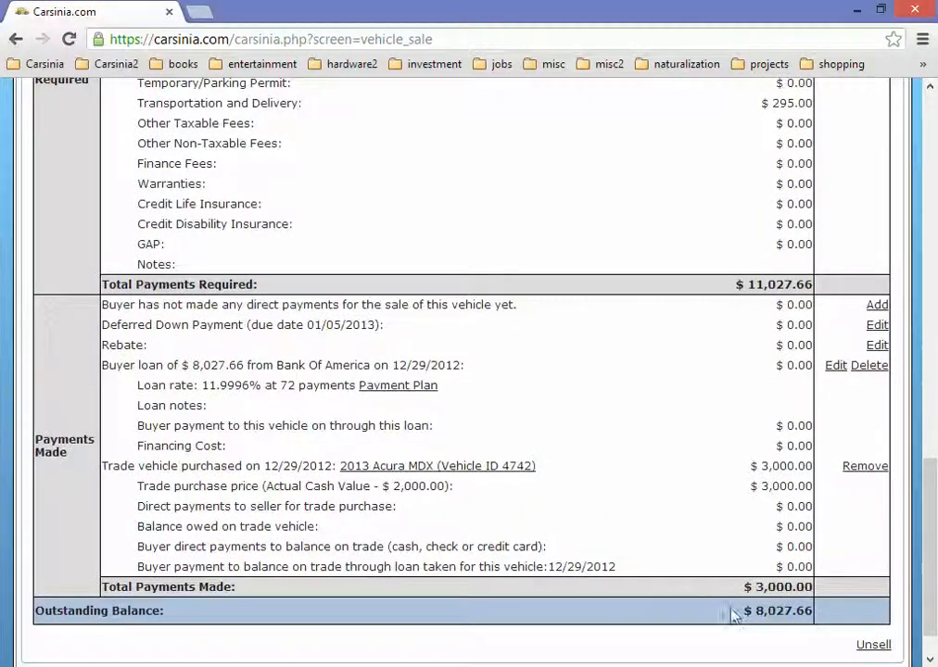
drag(758, 607, 801, 606)
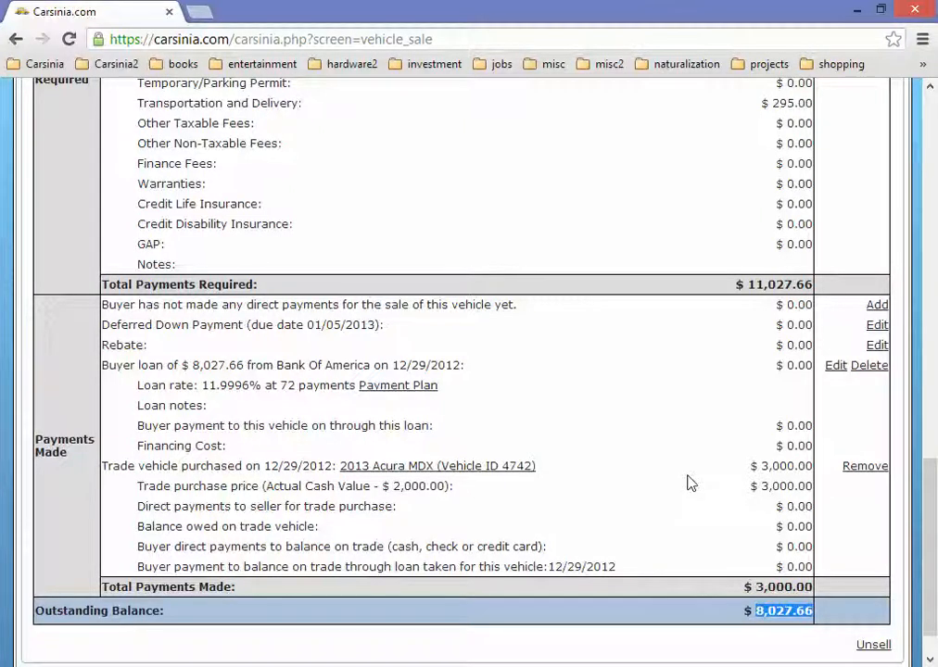
scroll(687, 483, up, 12)
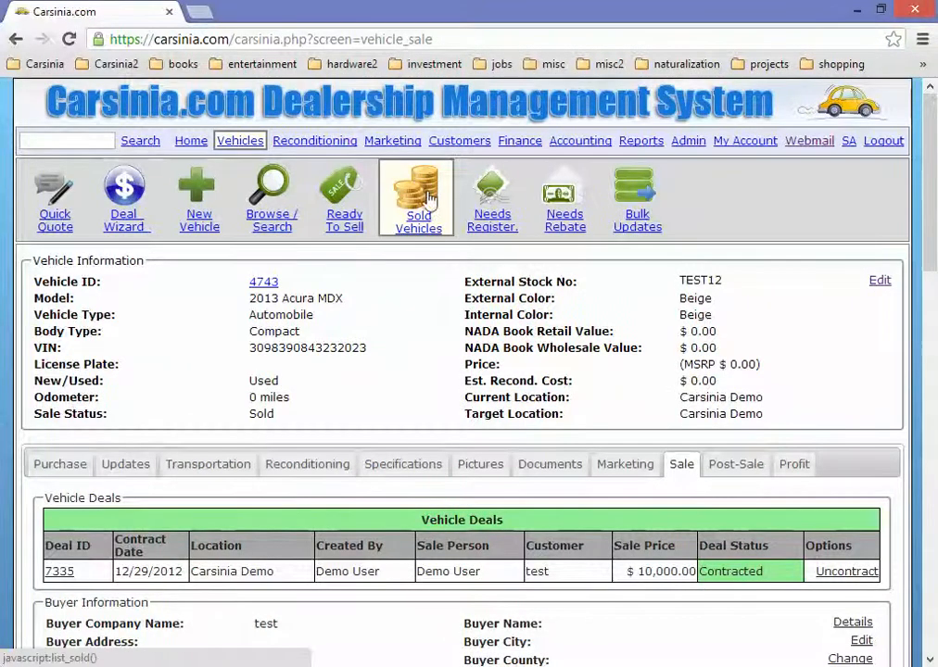
click(428, 202)
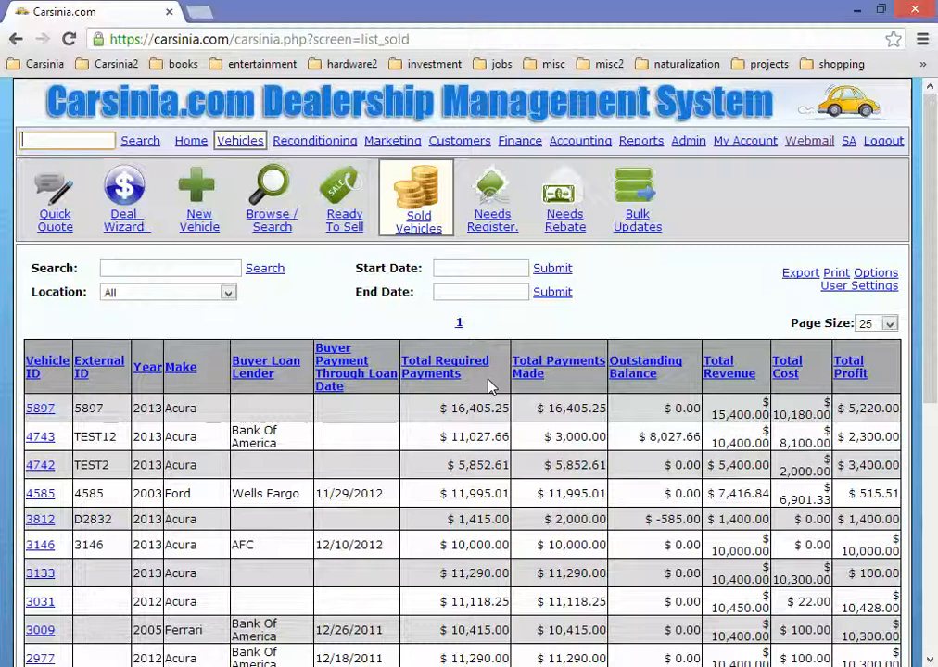
Sort the sold vehicles by Buyer Payment Through Loan Date, latest first, and view the report options without changing them.
click(352, 382)
click(353, 382)
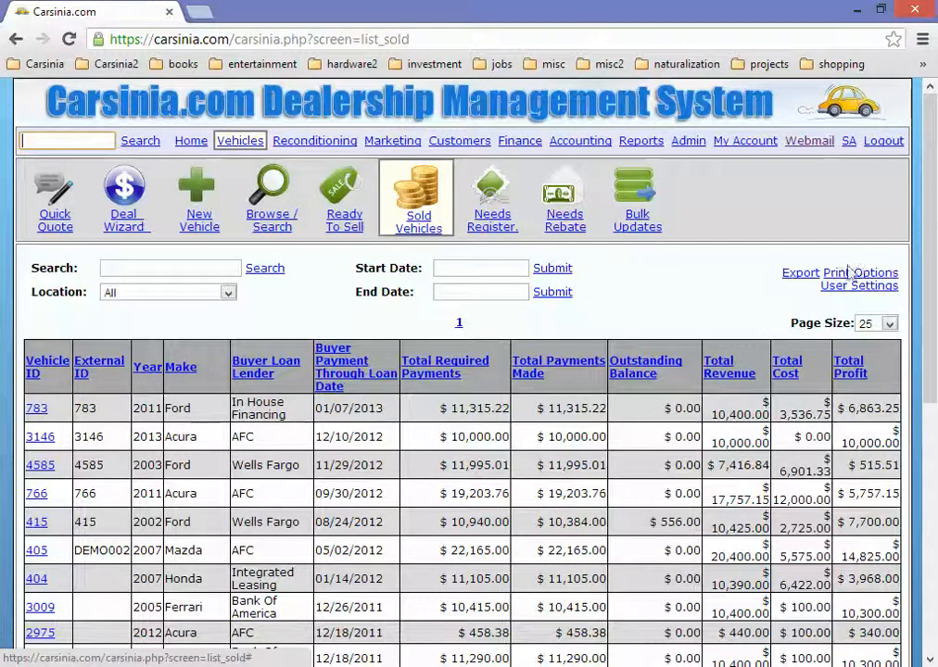
click(875, 273)
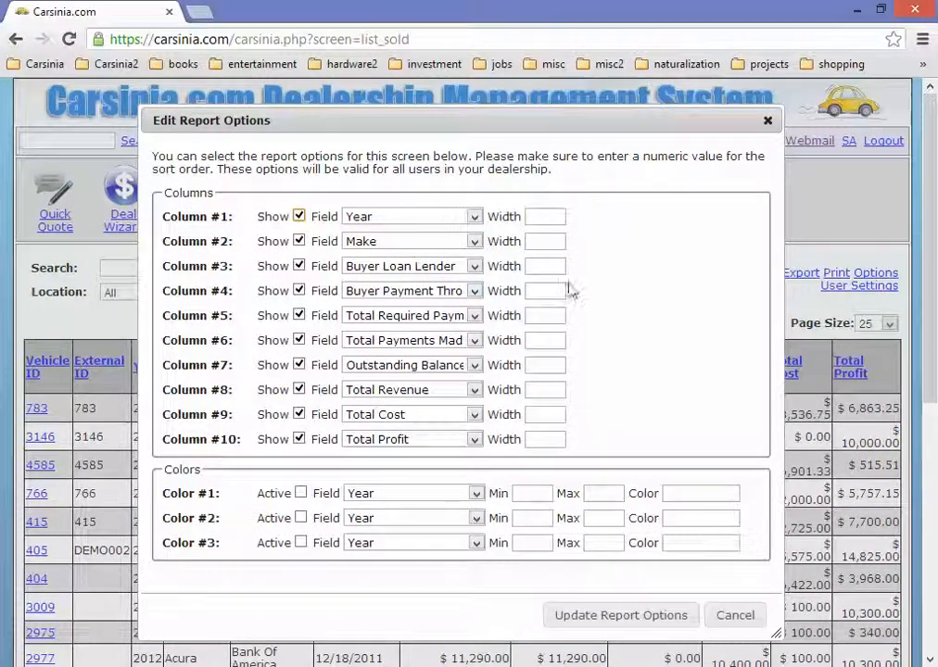
click(738, 616)
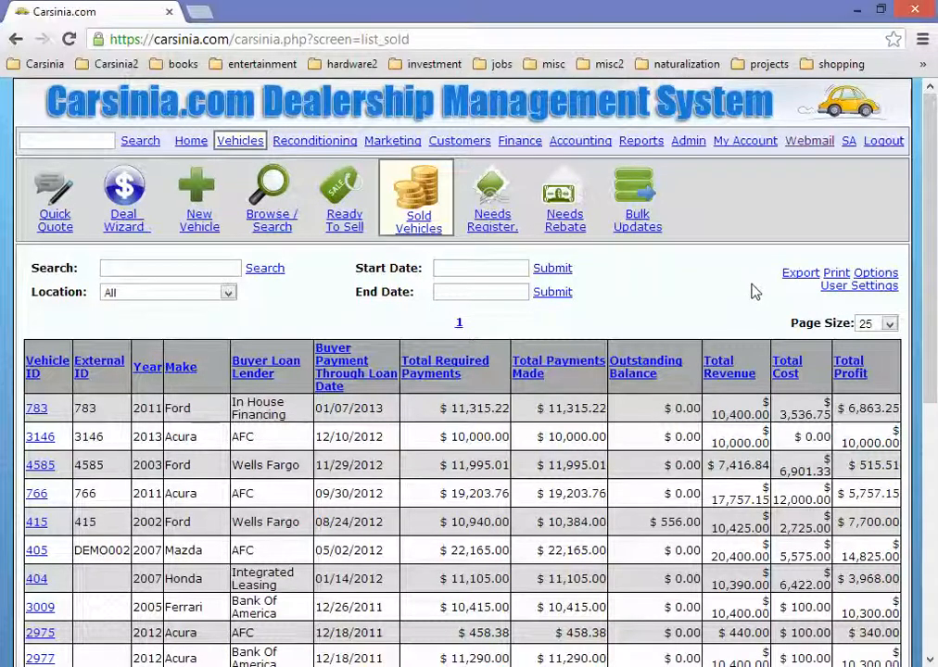
In the report user settings, show Column #1 as Year and Column #2 as Make.
click(842, 290)
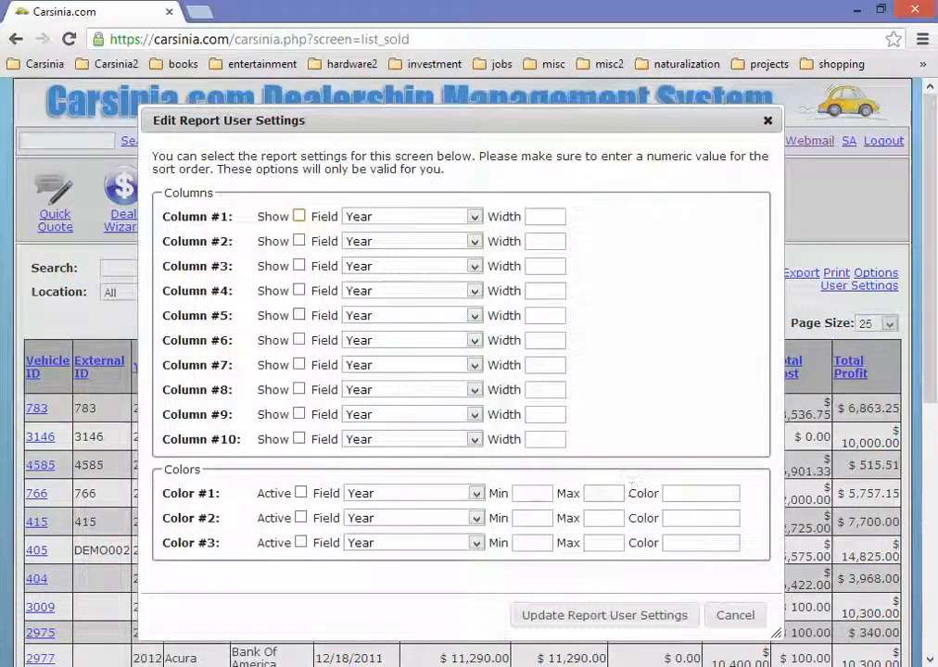
click(298, 216)
click(299, 242)
click(429, 243)
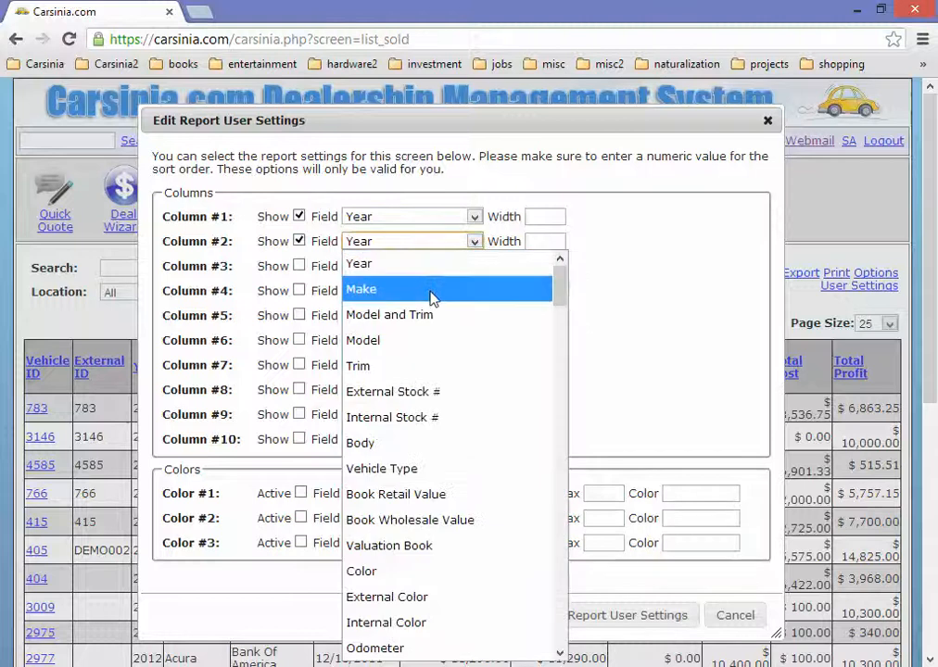
click(429, 297)
Show Column #3 with the Marketing Price field and save the report user settings.
click(300, 266)
click(411, 267)
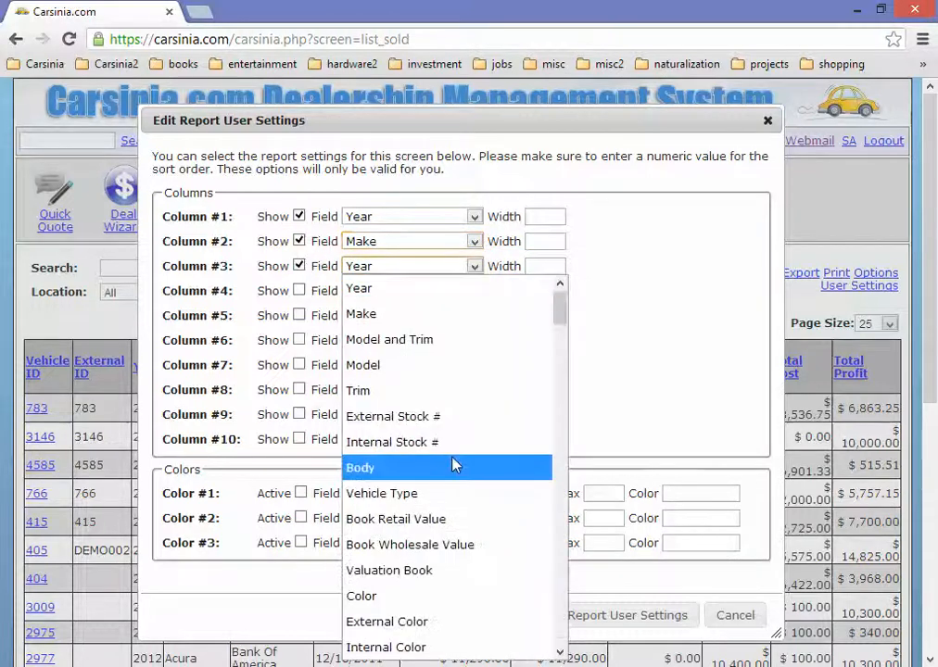
scroll(454, 463, down, 10)
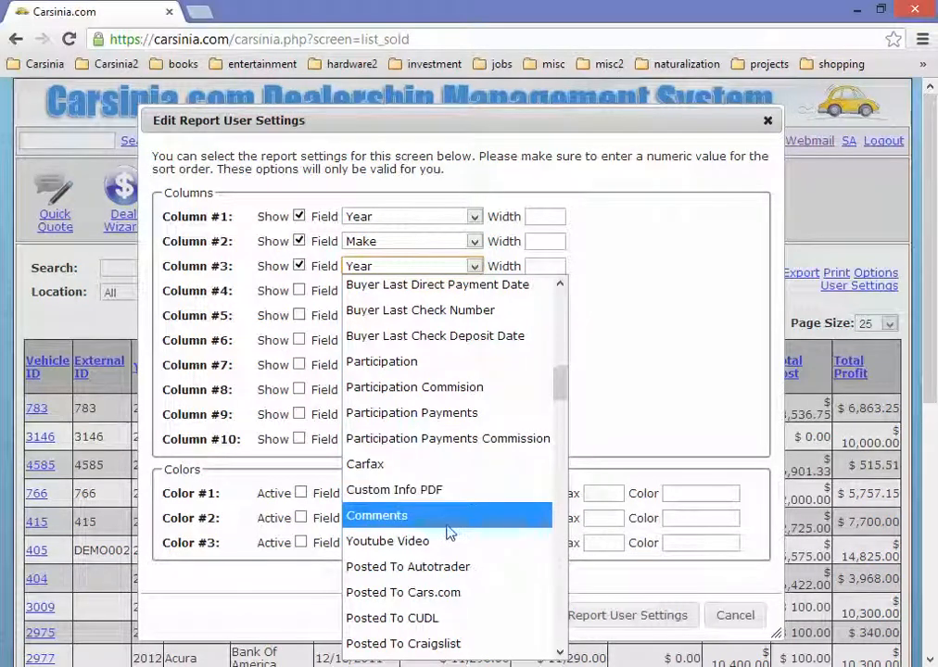
scroll(443, 526, down, 6)
scroll(443, 524, up, 1)
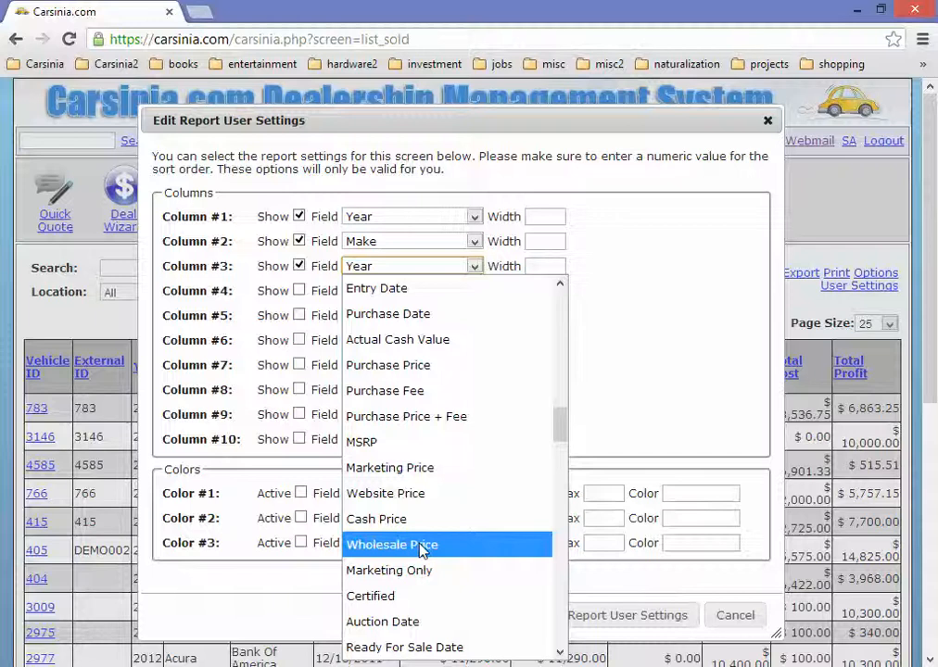
scroll(419, 549, down, 1)
scroll(422, 551, down, 3)
scroll(419, 548, up, 2)
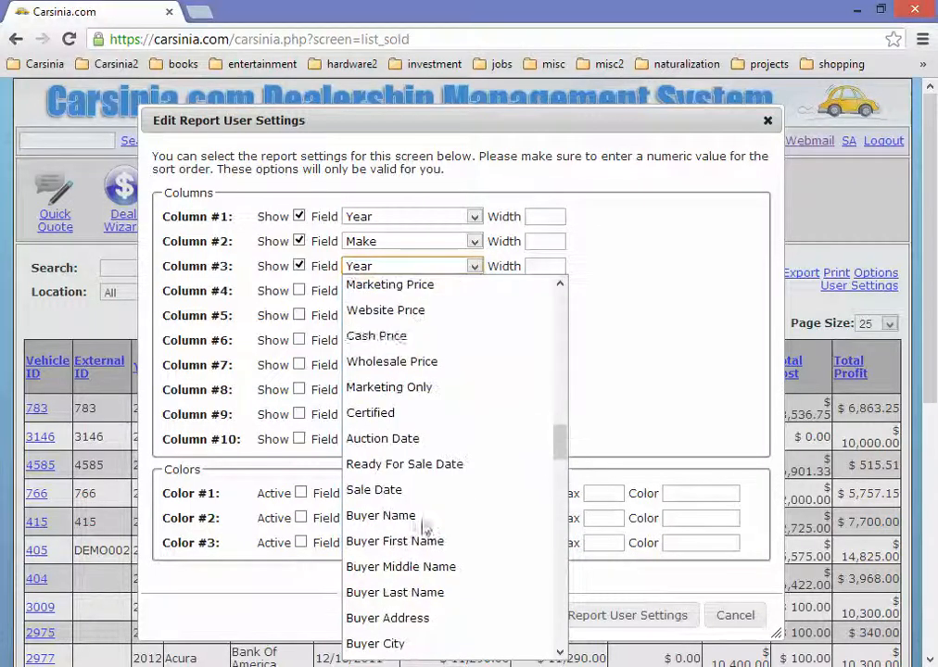
click(420, 336)
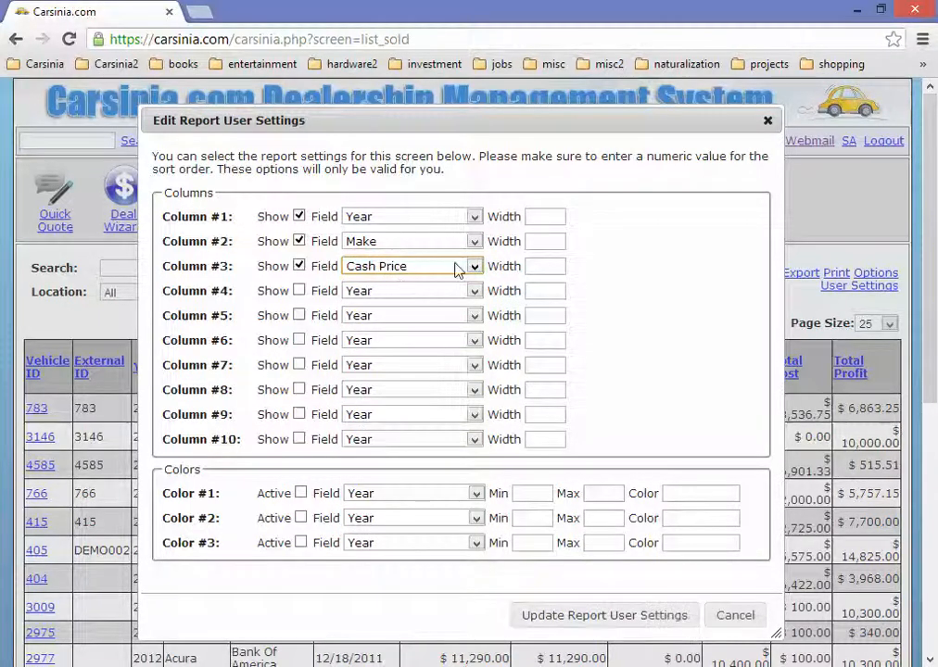
click(420, 266)
click(417, 289)
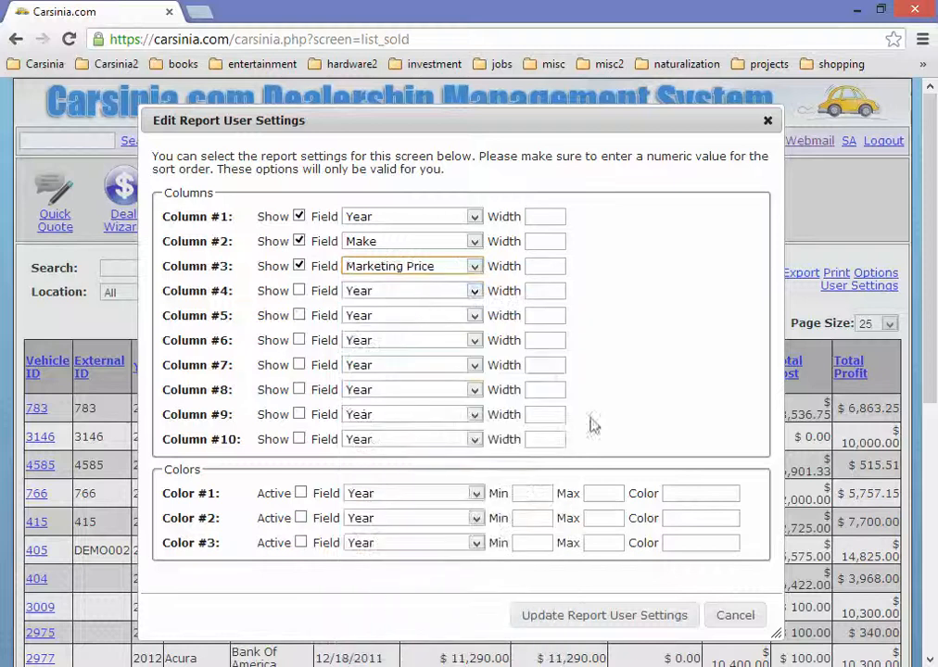
click(644, 617)
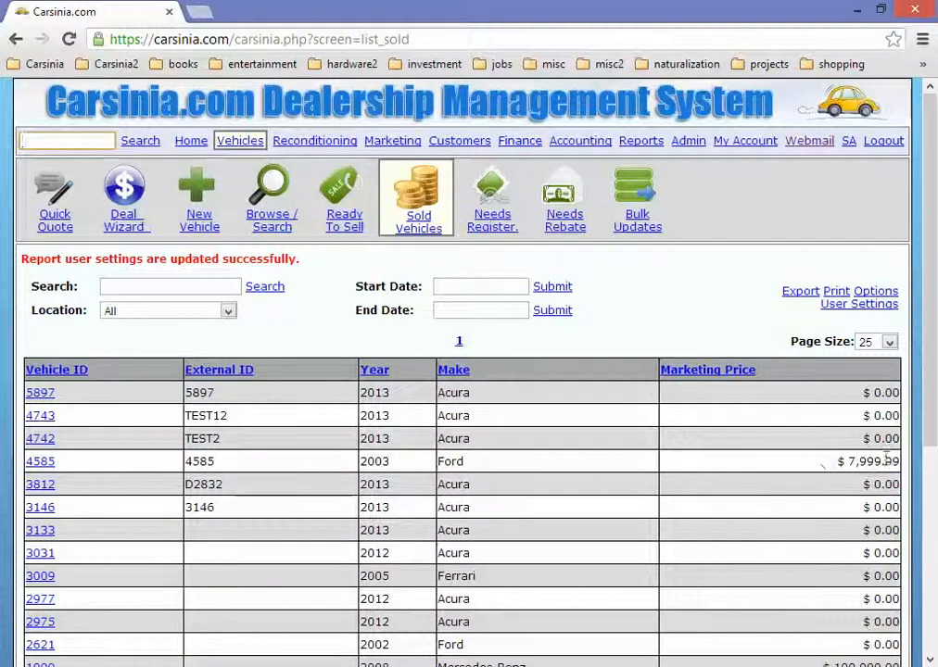
Hide Columns #1, #2 and #3 in the report user settings and save them.
click(856, 301)
click(299, 266)
click(298, 241)
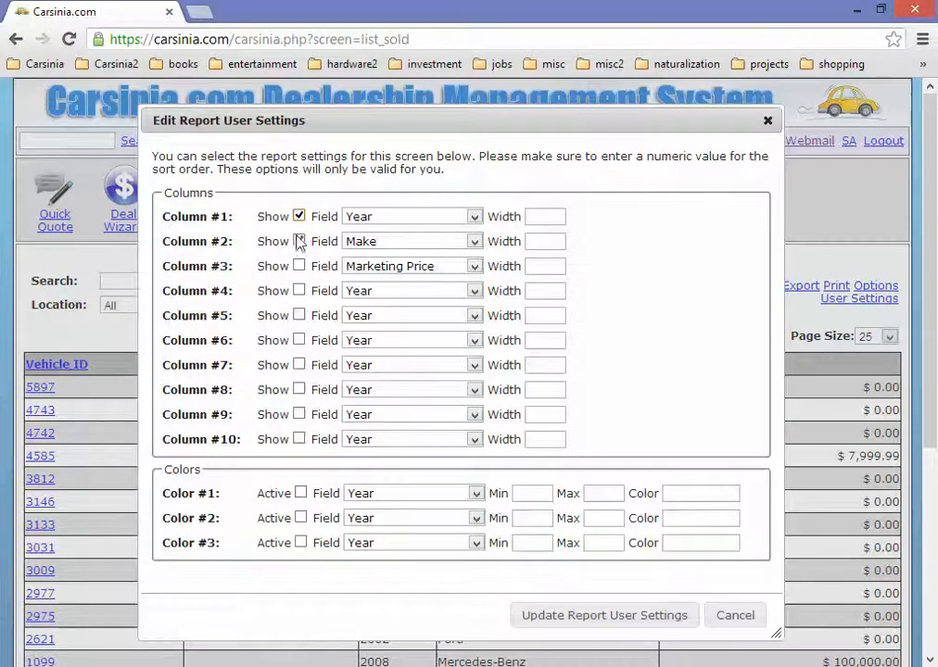
click(298, 216)
click(618, 616)
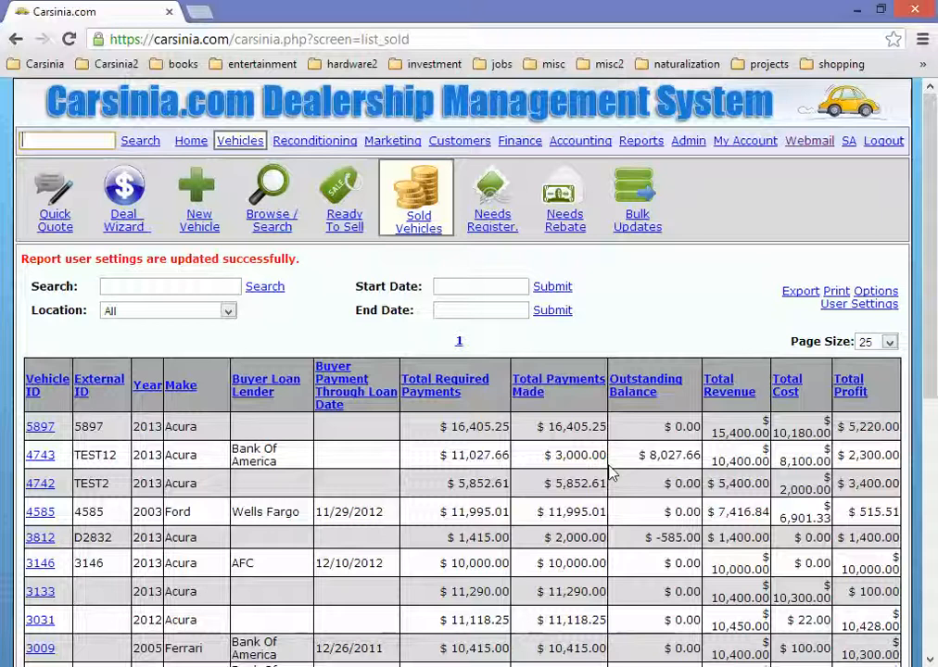
click(880, 293)
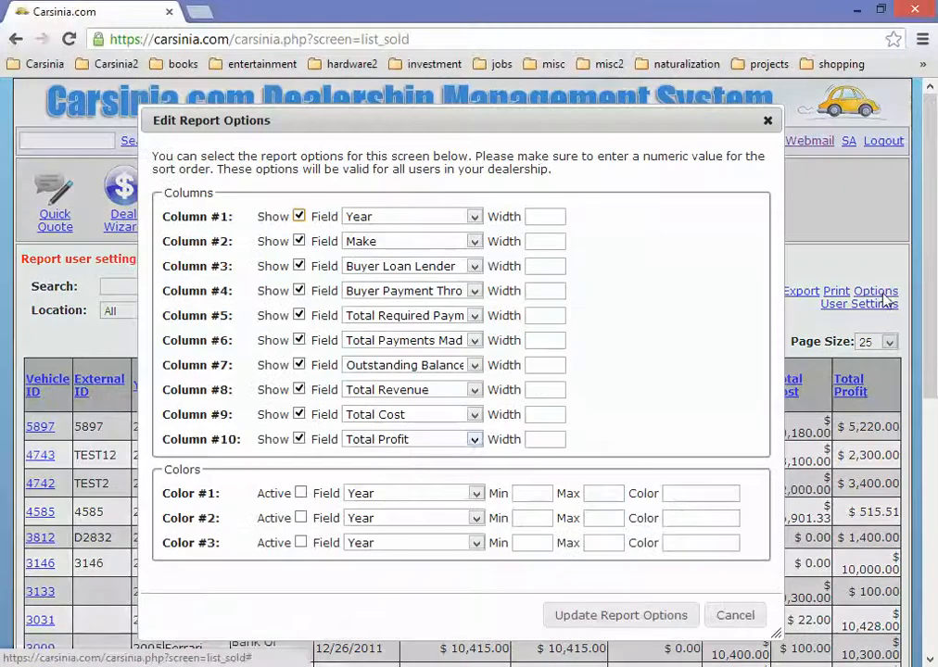
click(301, 494)
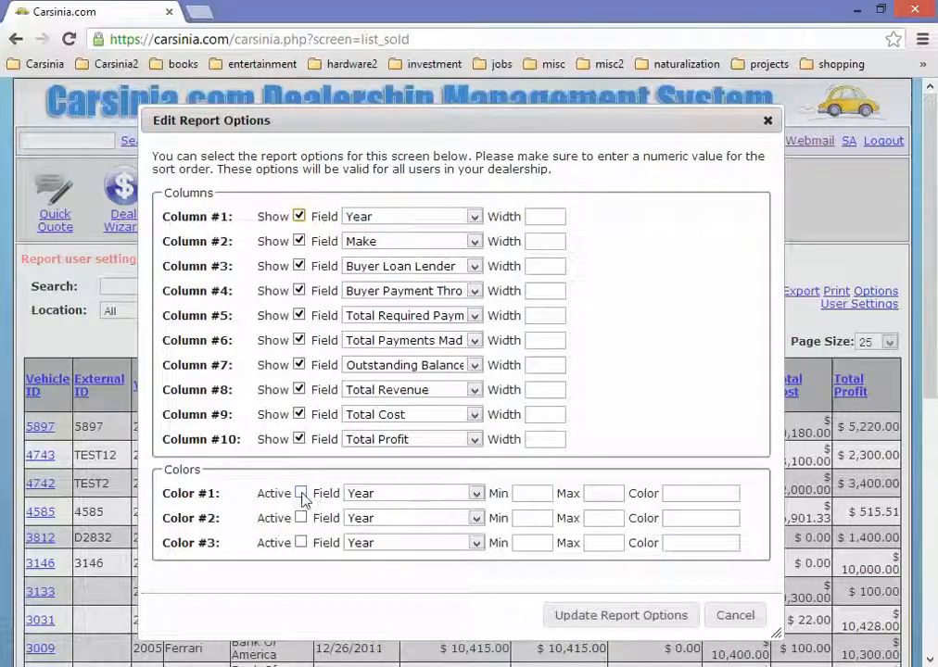
click(301, 493)
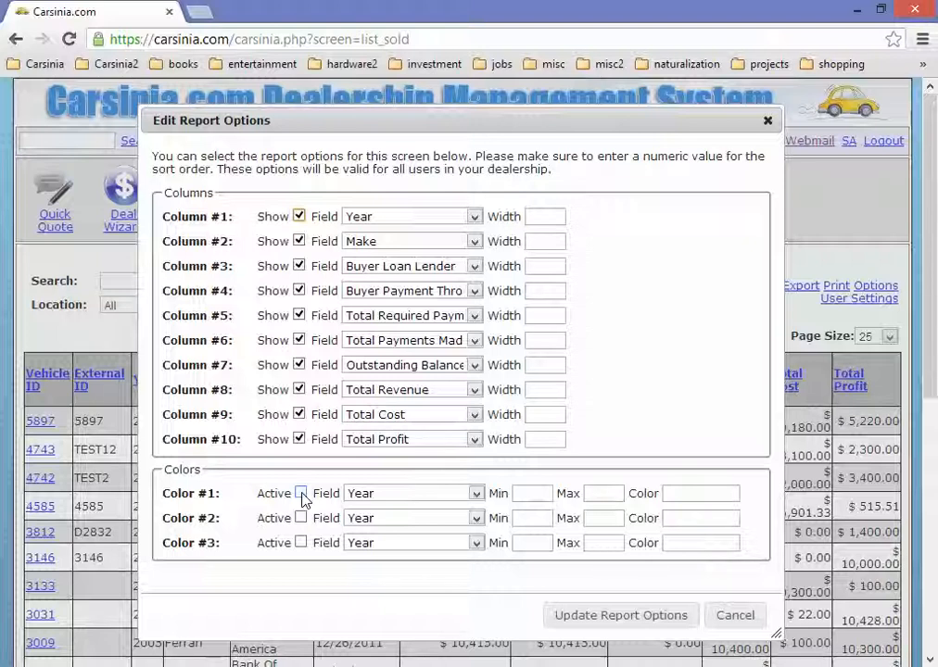
click(742, 618)
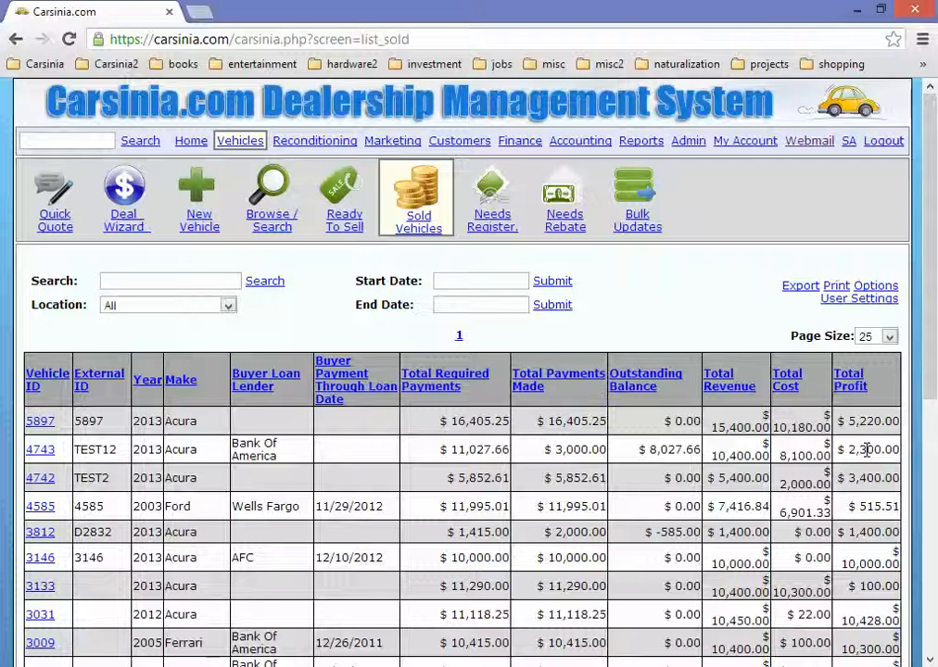
Activate Color #1 in the report options and base it on the Total Profit field.
click(876, 289)
click(301, 493)
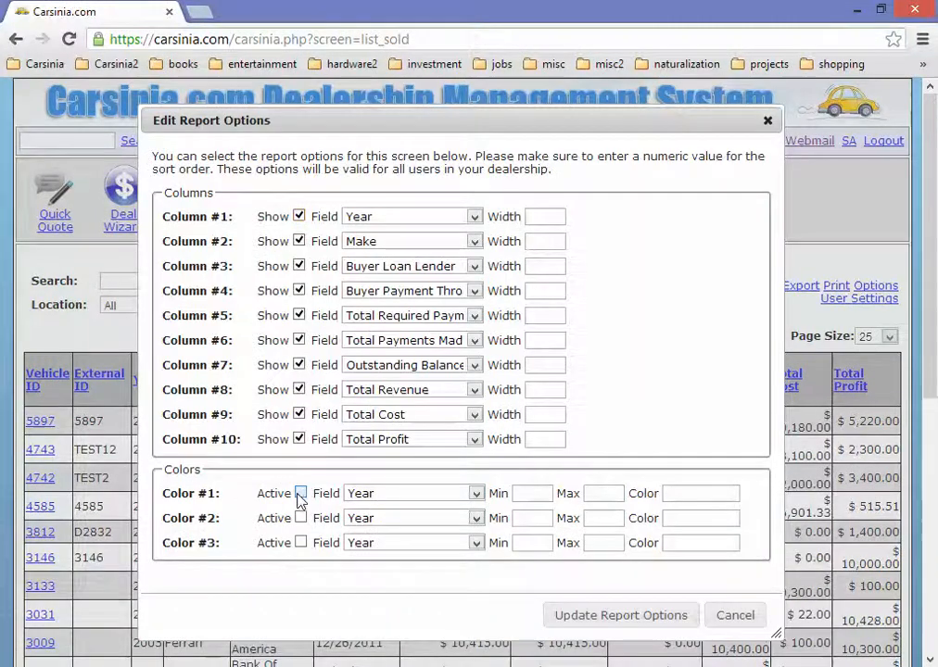
click(391, 494)
scroll(394, 389, down, 5)
scroll(394, 390, down, 5)
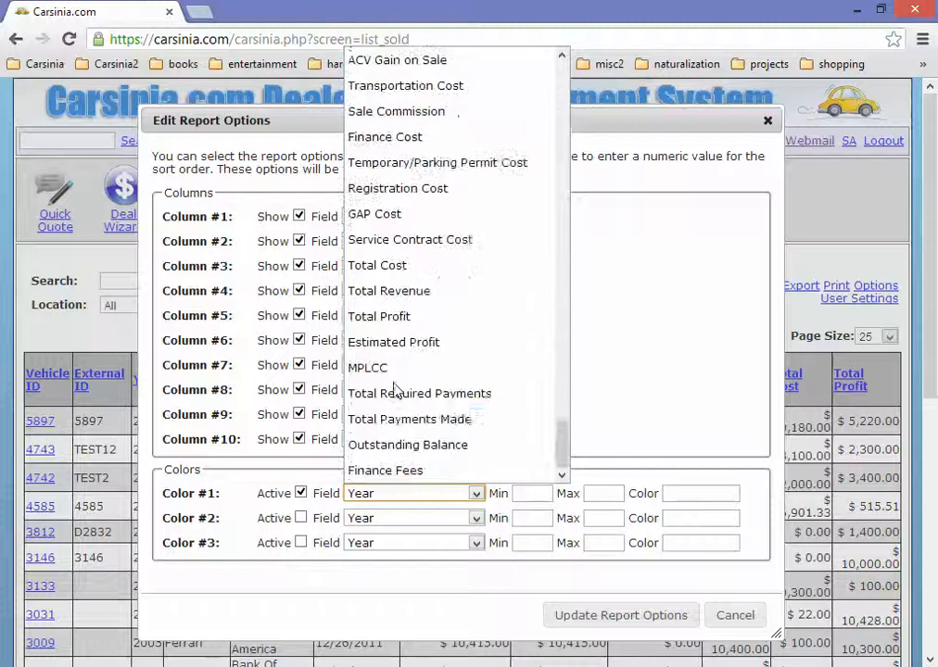
click(445, 316)
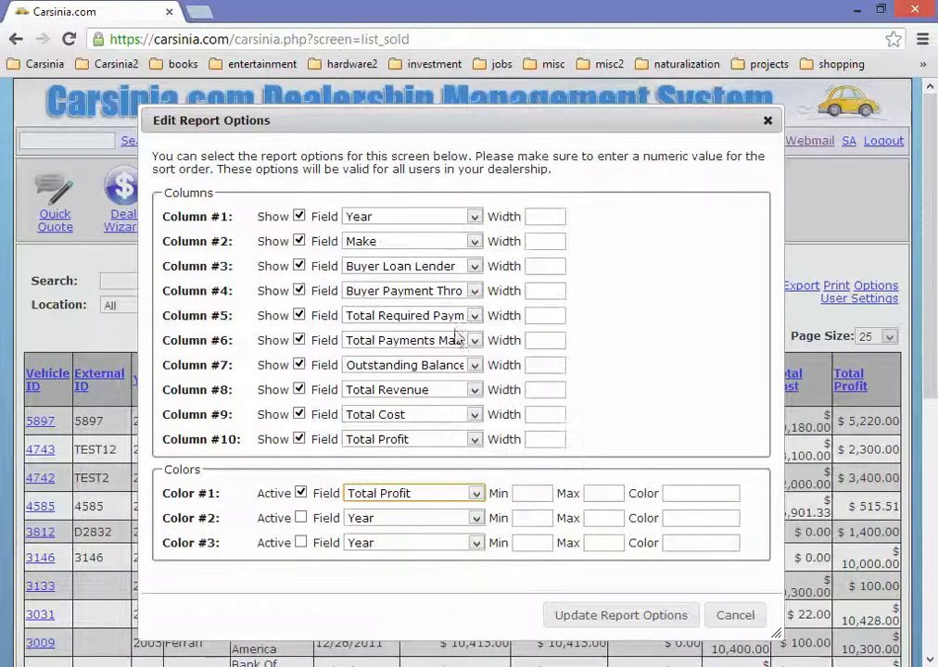
Set the Color #1 maximum to 2000, leaving the minimum empty, and save the report options.
click(531, 495)
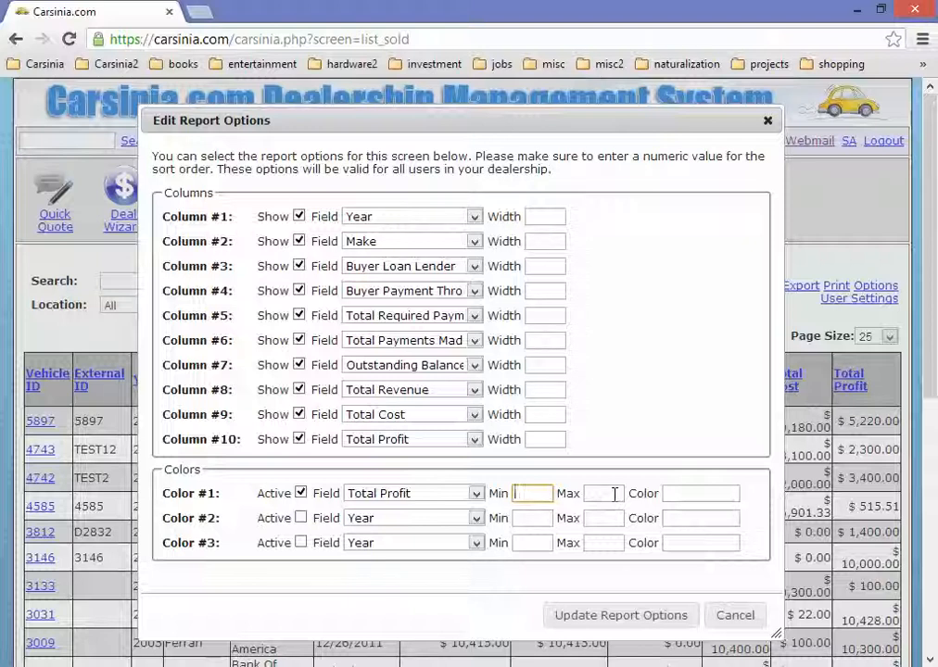
click(612, 494)
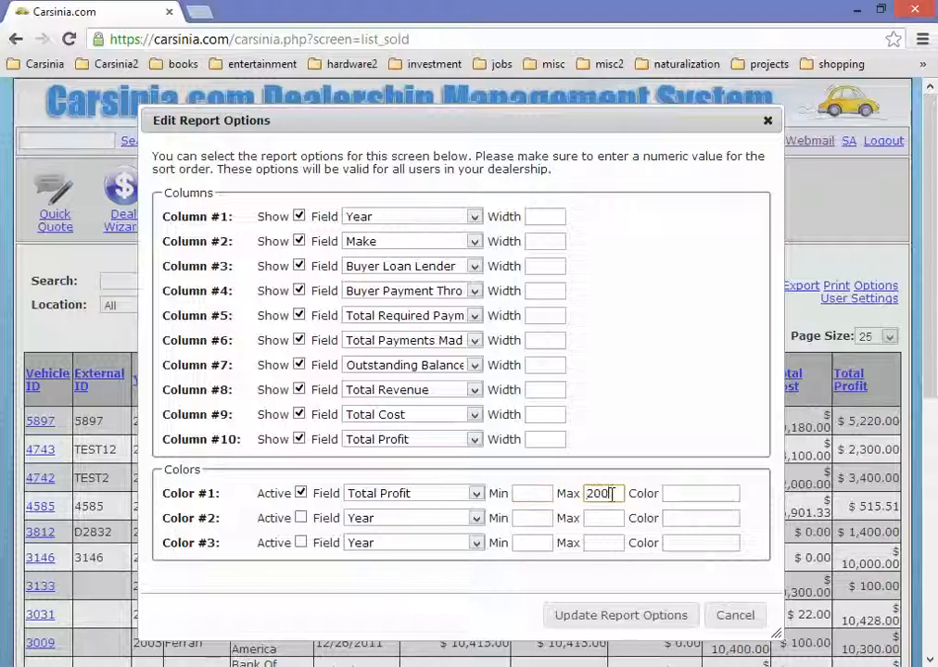
text(2000)
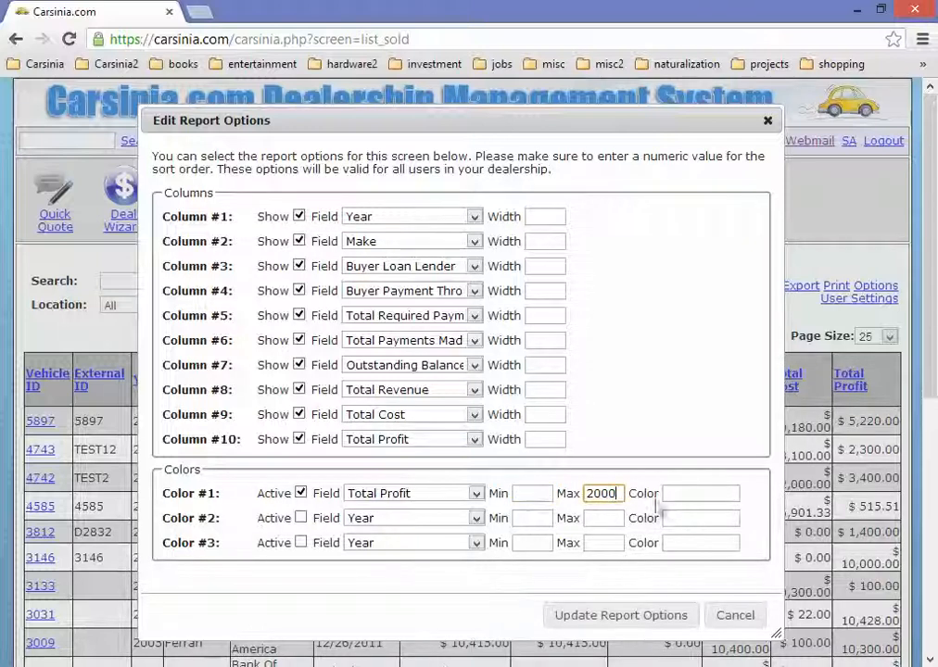
click(658, 616)
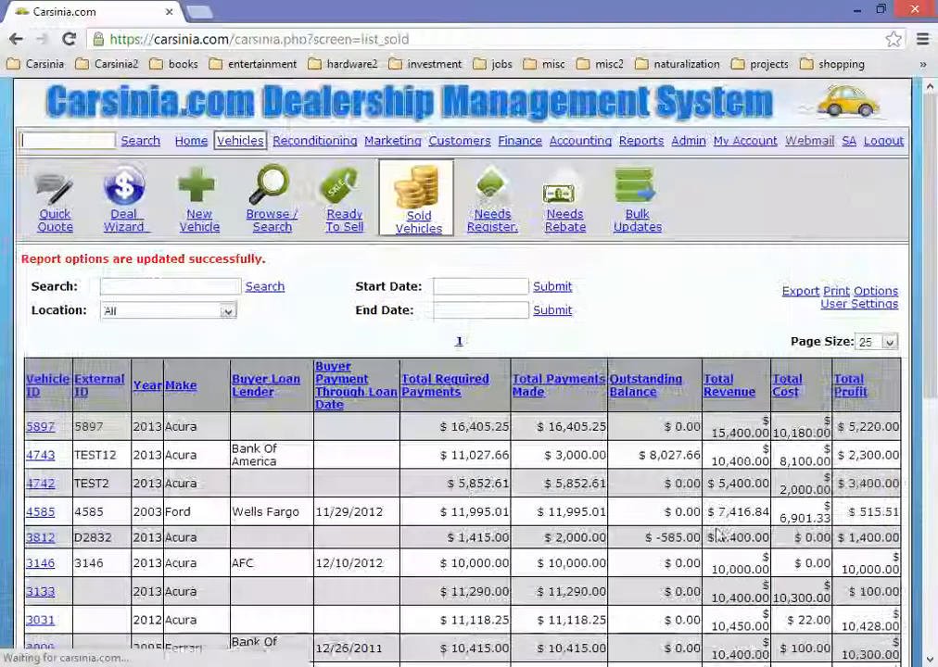
Set the Color #1 color to red in the report options and save them.
click(880, 292)
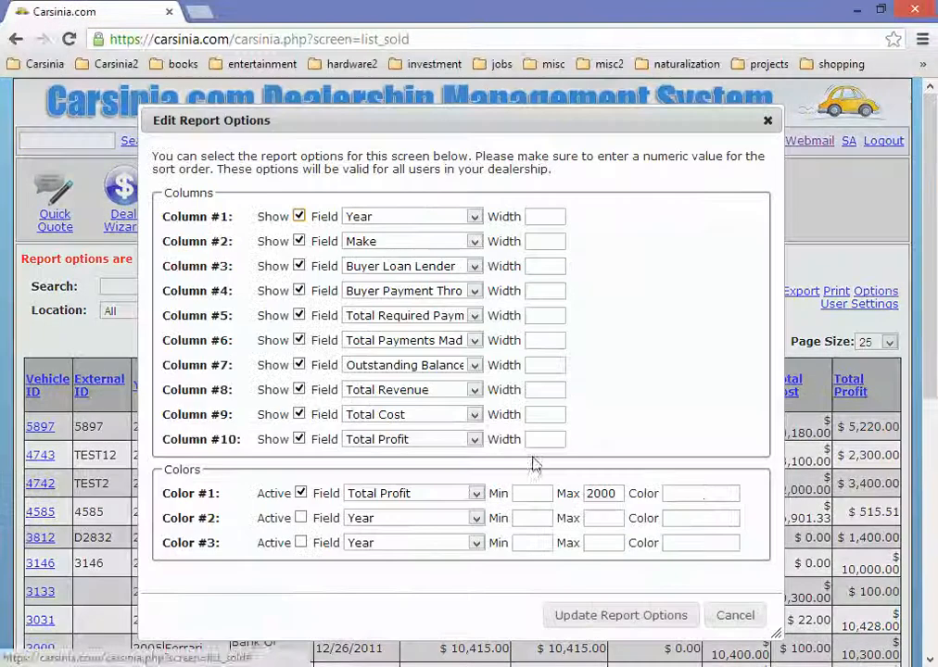
click(705, 493)
text(red)
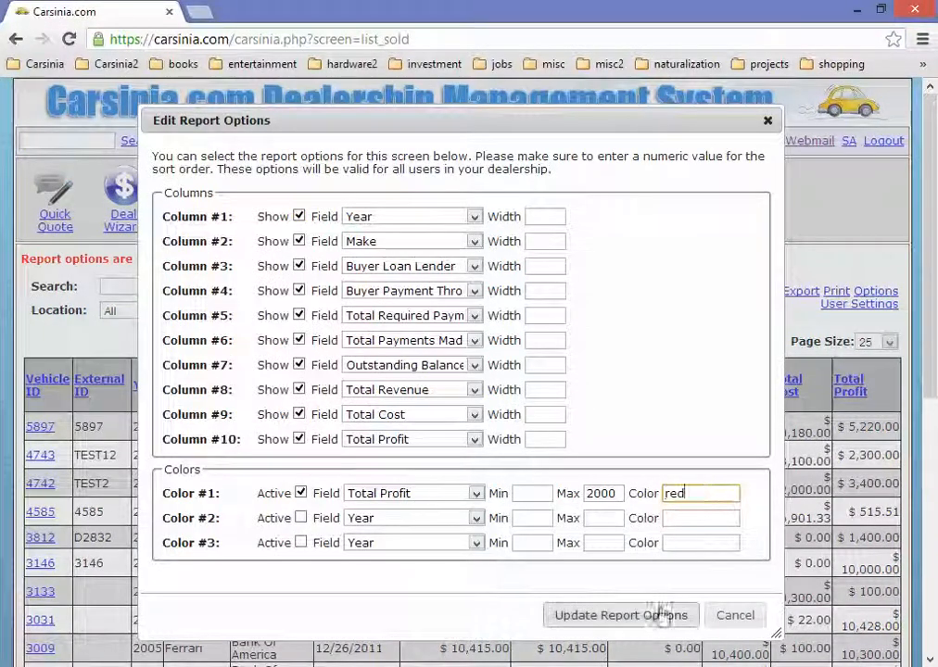
click(662, 615)
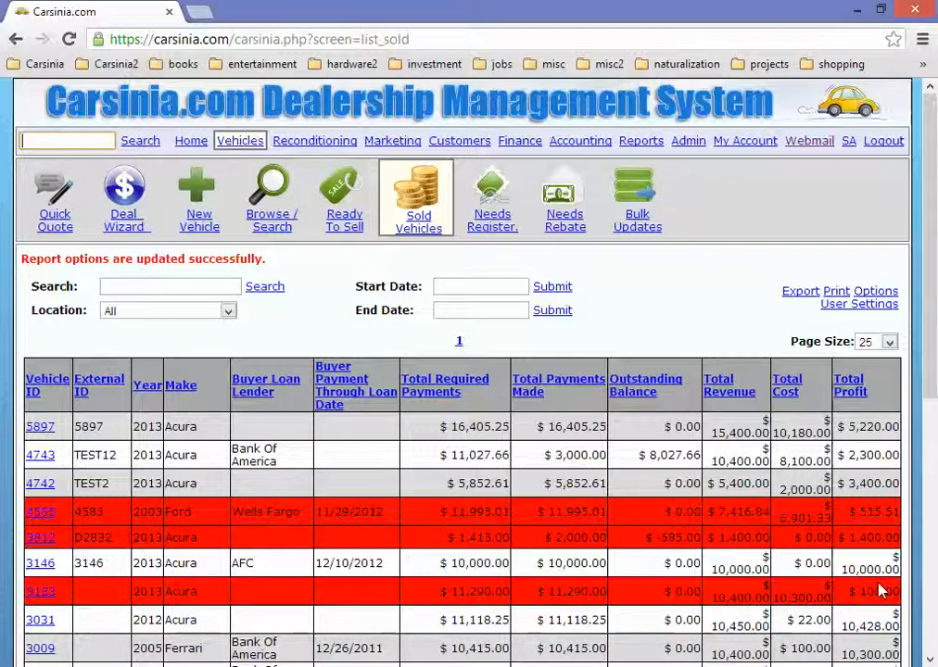
Review the Color #1 field, limits and color in the report options, and the color settings in the report user settings, without saving.
click(885, 294)
click(408, 493)
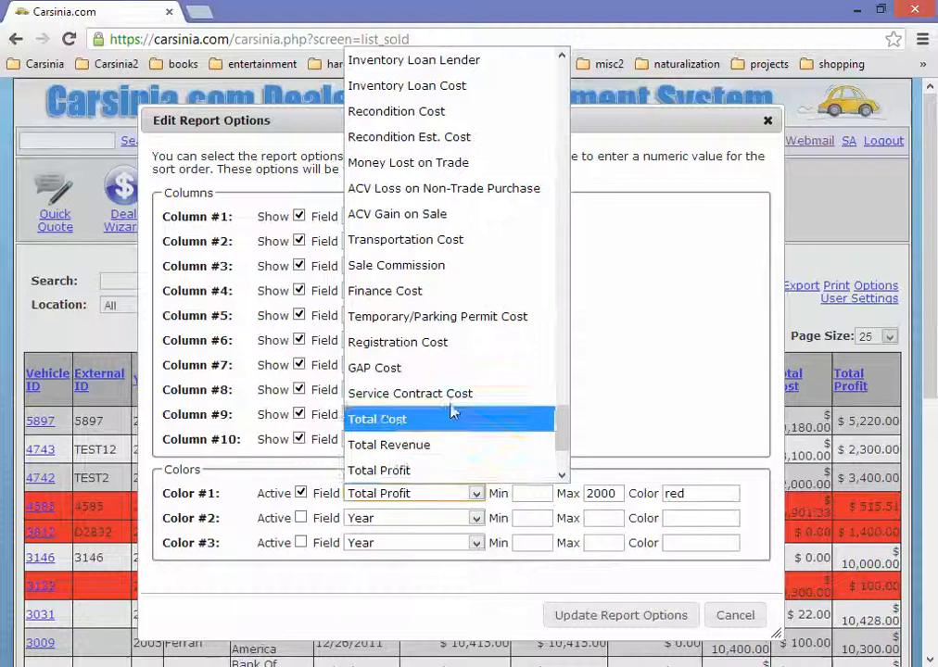
click(684, 496)
double_click(684, 496)
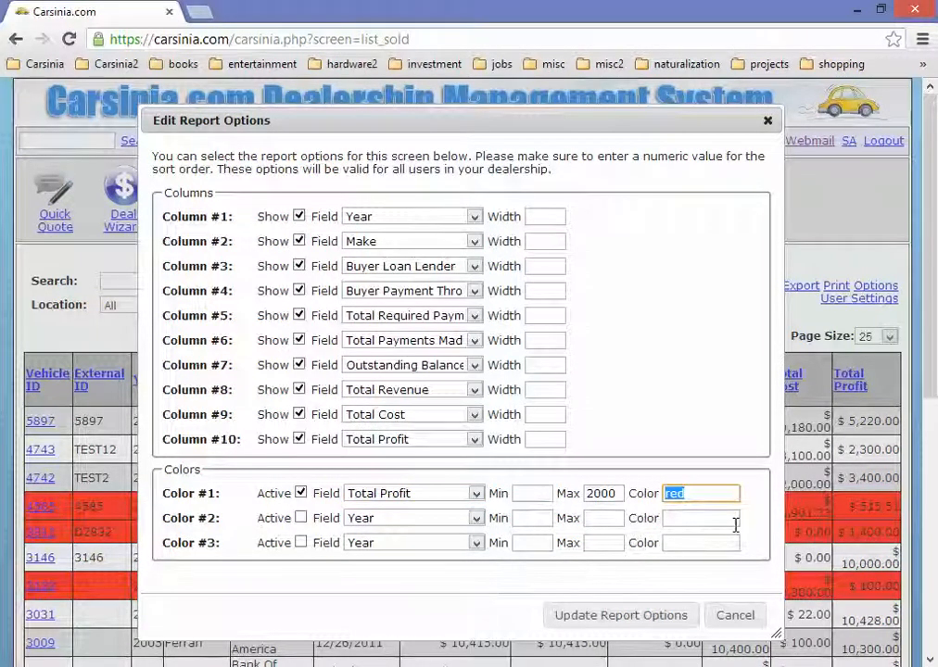
click(557, 494)
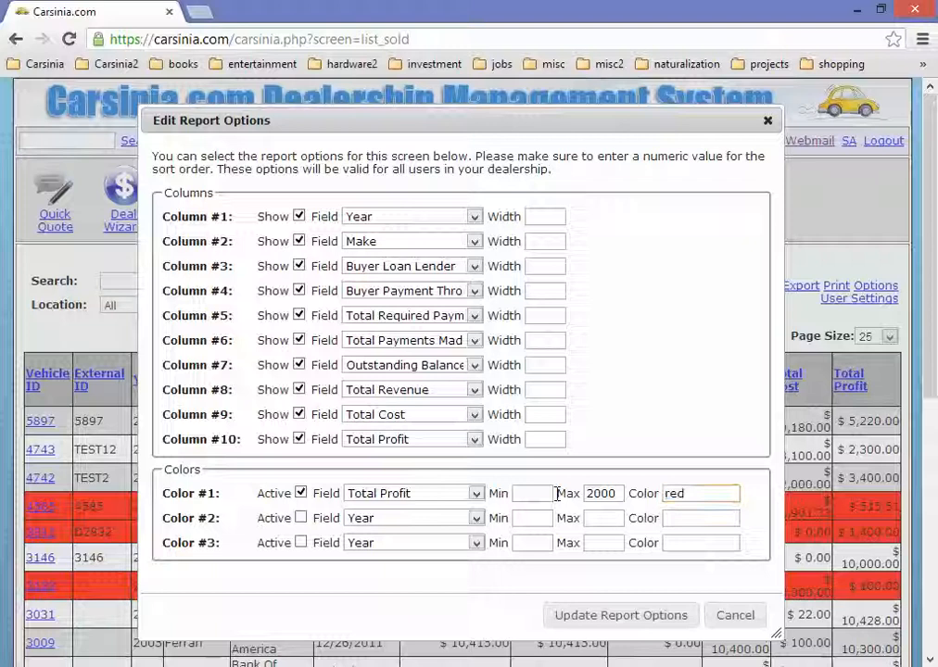
click(588, 494)
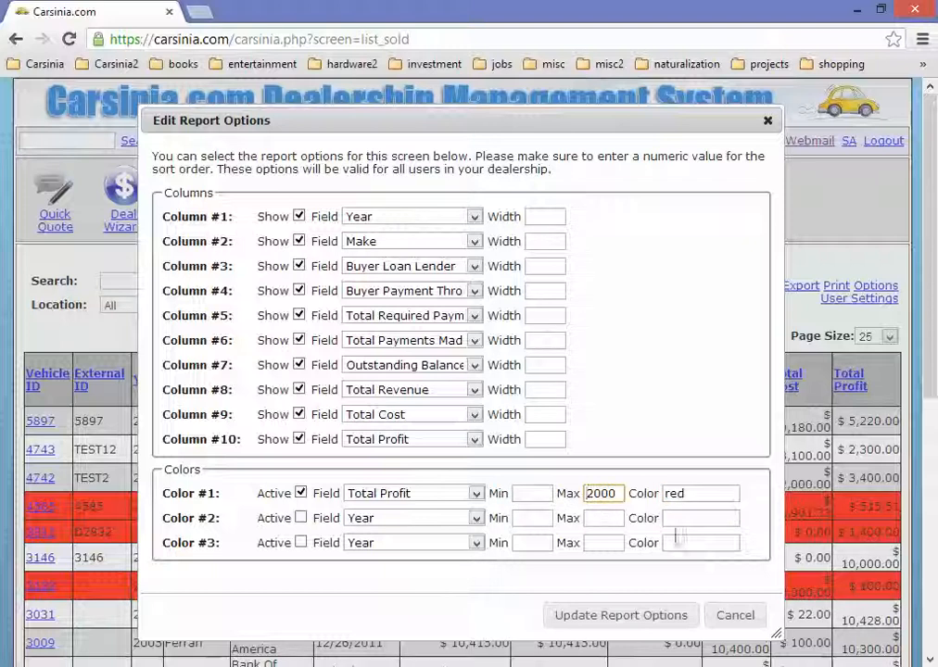
click(722, 618)
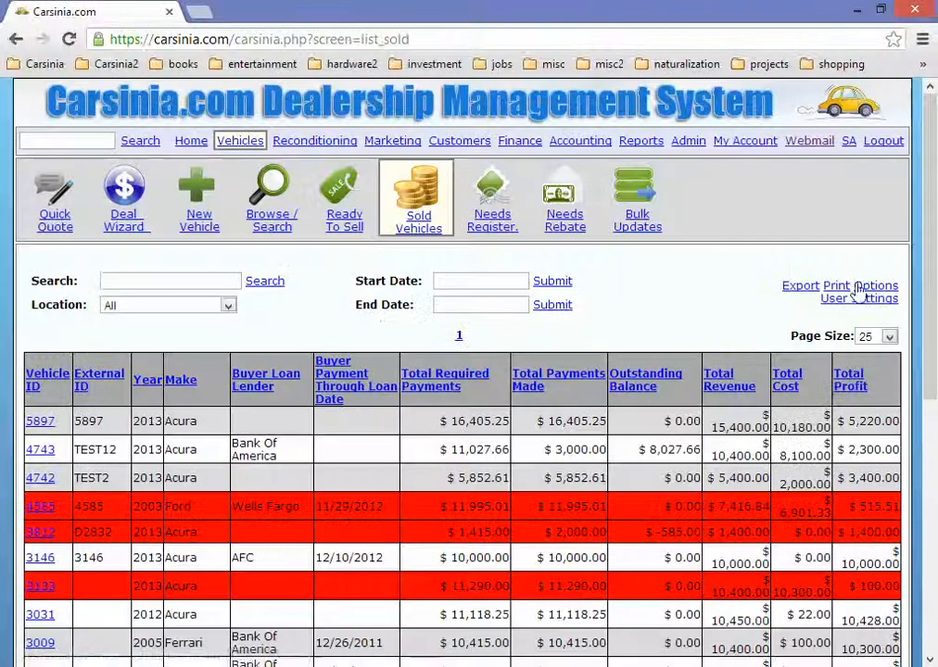
click(860, 297)
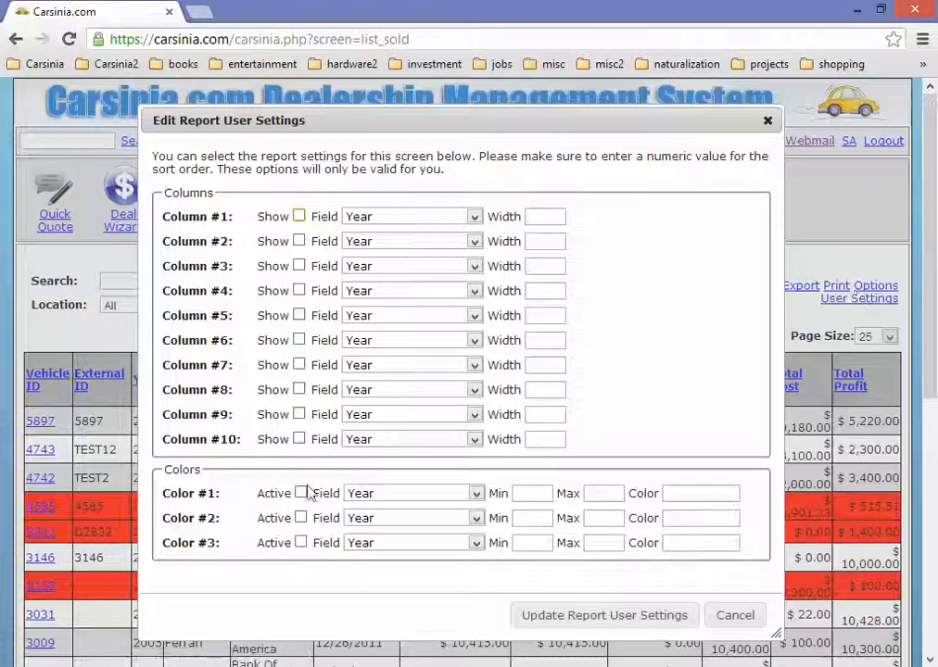
click(753, 615)
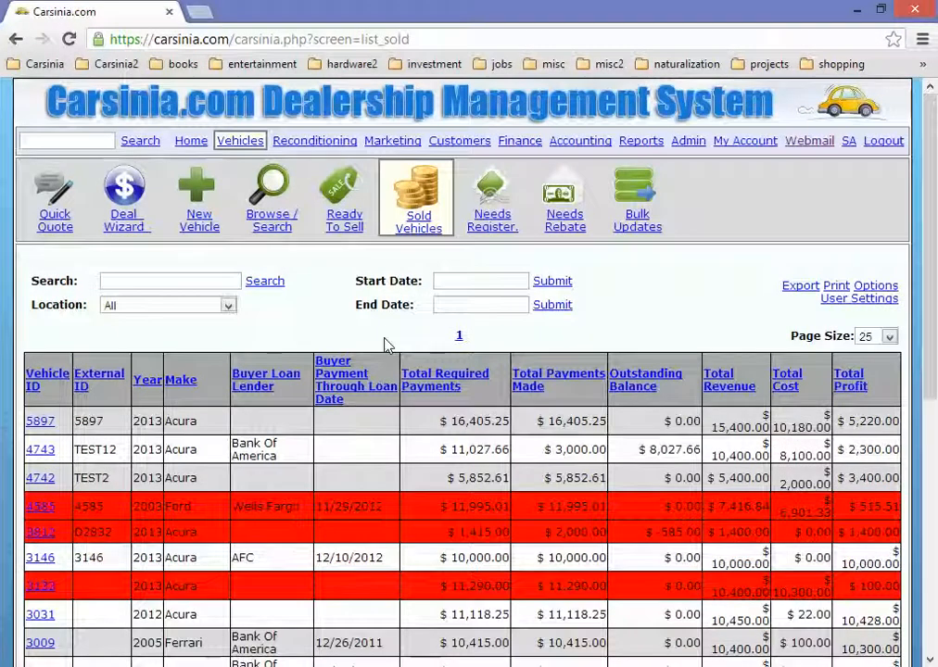